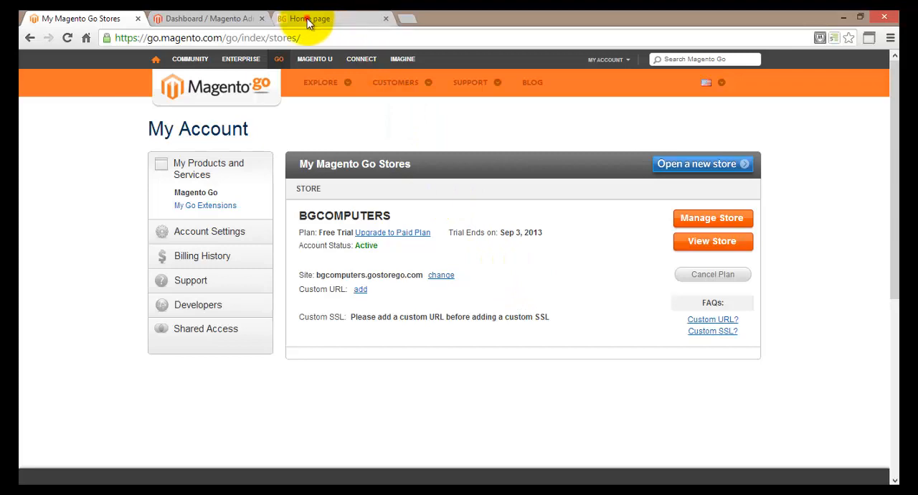
# Step: Switch to the BG Computers storefront and look through its About Us page
pyautogui.click(320, 17)
pyautogui.scroll(-1, 352, 349)
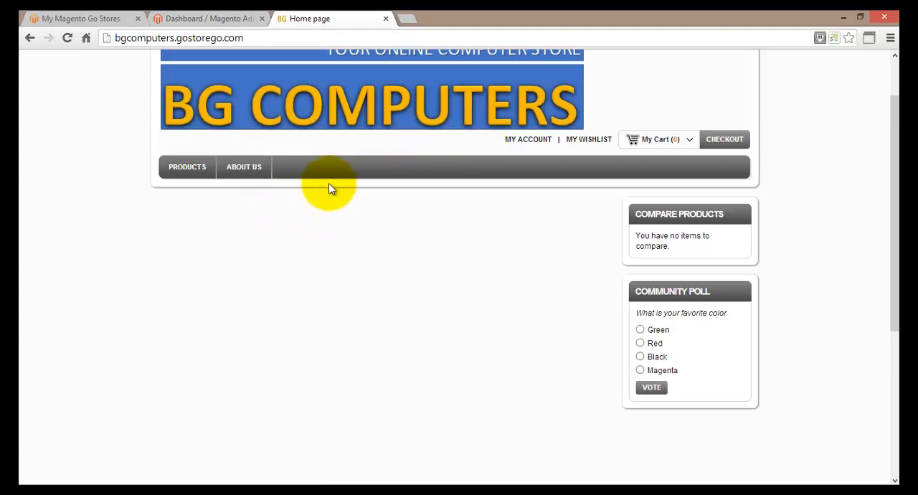
pyautogui.click(234, 176)
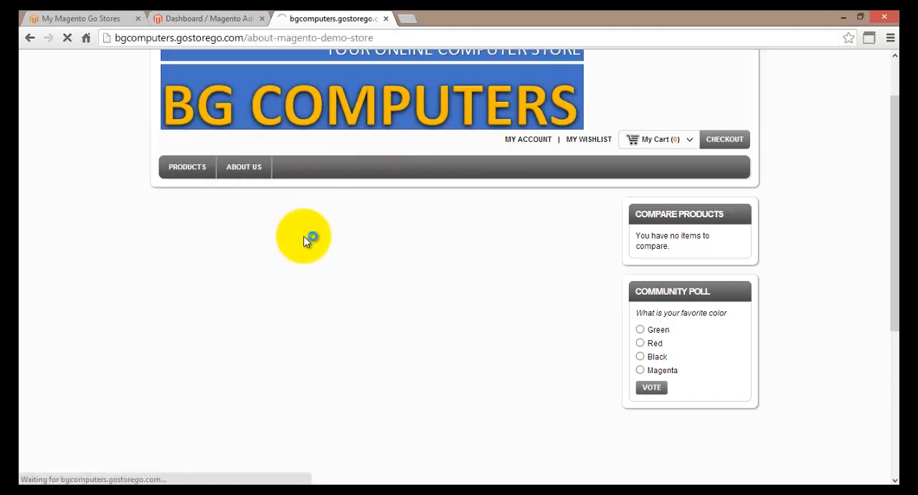
pyautogui.scroll(-2, 317, 298)
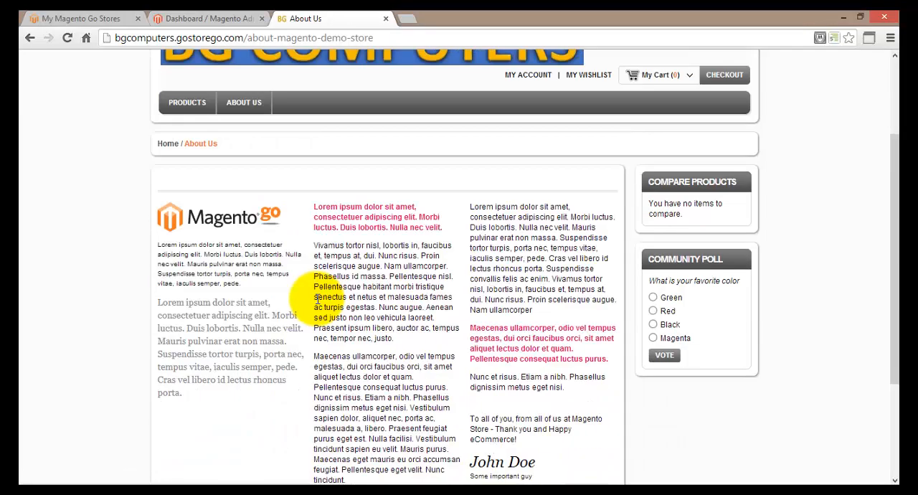
pyautogui.scroll(-2, 293, 242)
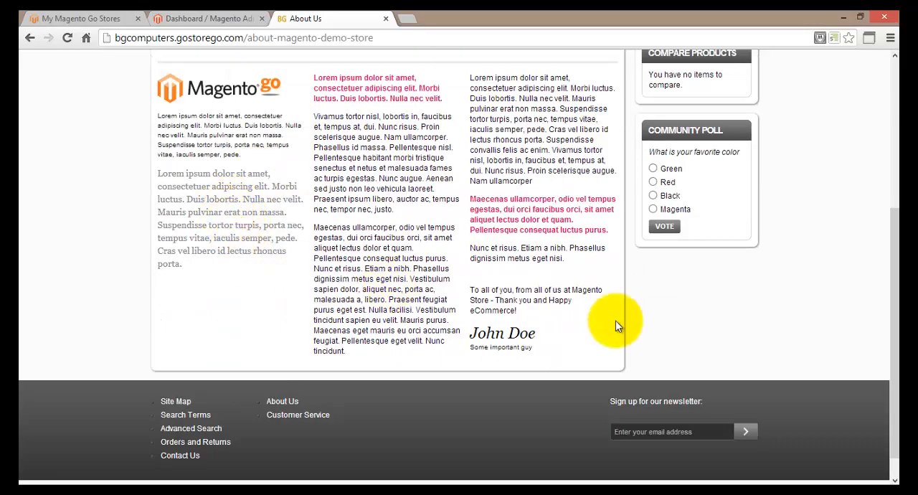
pyautogui.scroll(3, 482, 219)
pyautogui.scroll(1, 380, 250)
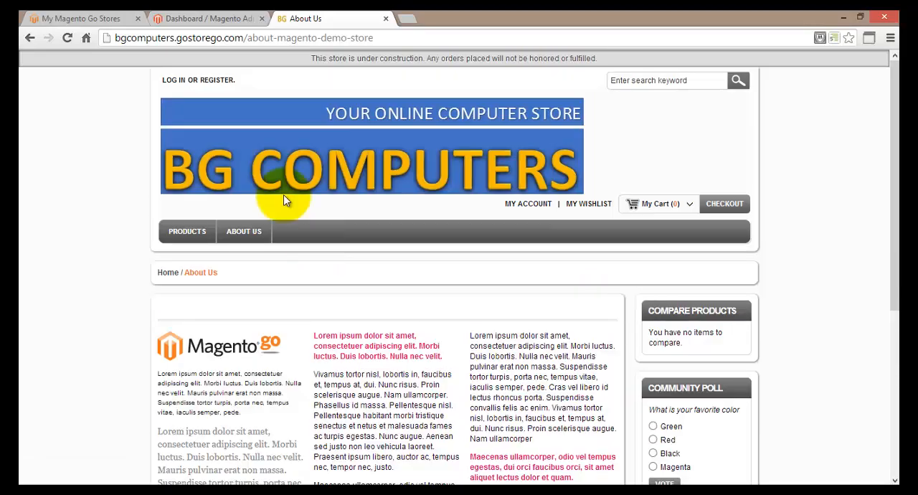
# Step: Return to the storefront home page and examine its main content area, sidebar blocks and footer
pyautogui.click(272, 172)
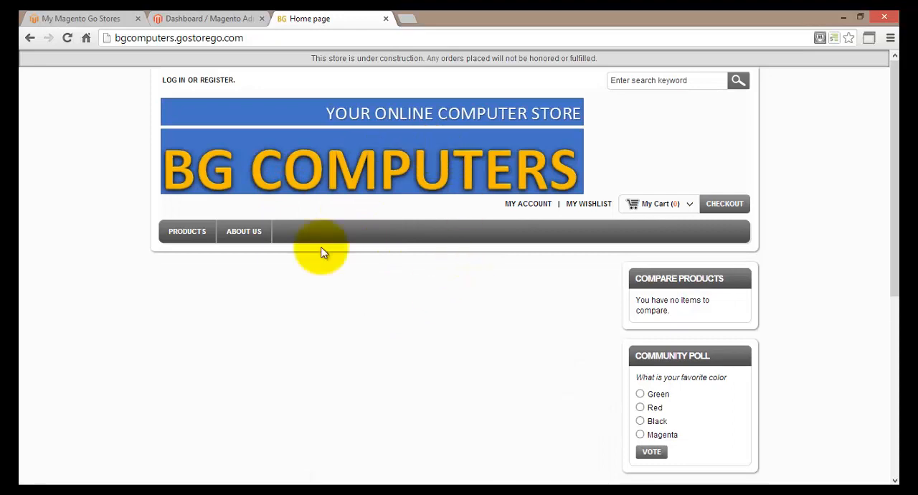
pyautogui.scroll(-1, 426, 352)
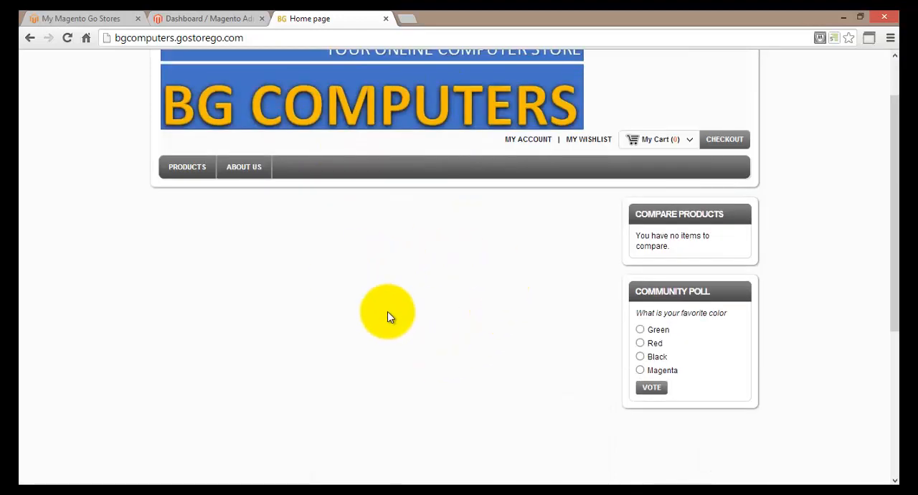
pyautogui.scroll(-2, 394, 324)
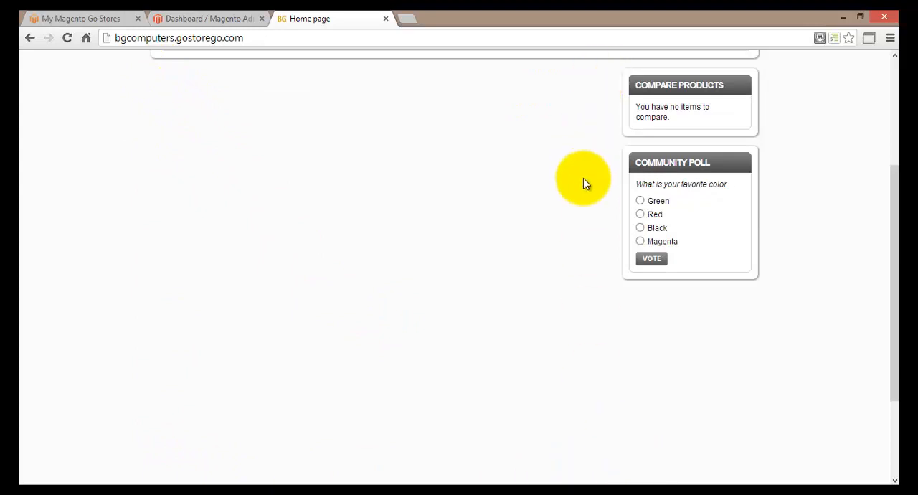
pyautogui.scroll(3, 583, 184)
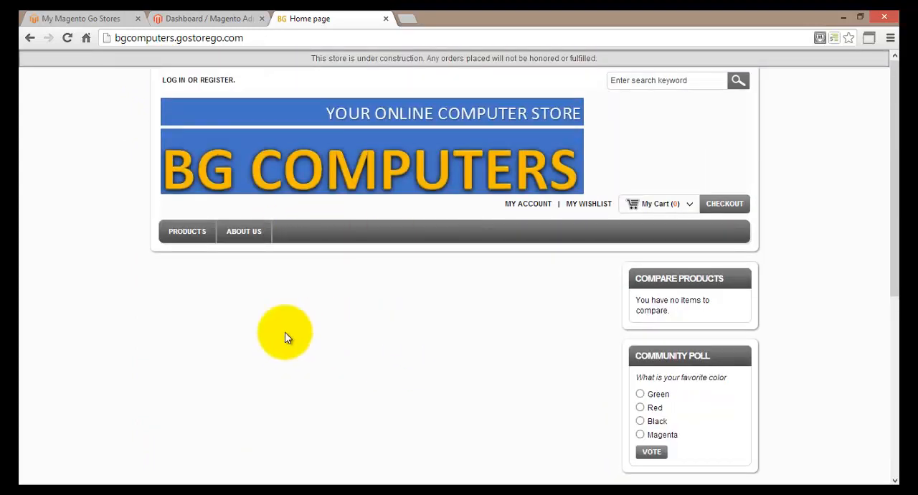
pyautogui.scroll(-1, 302, 338)
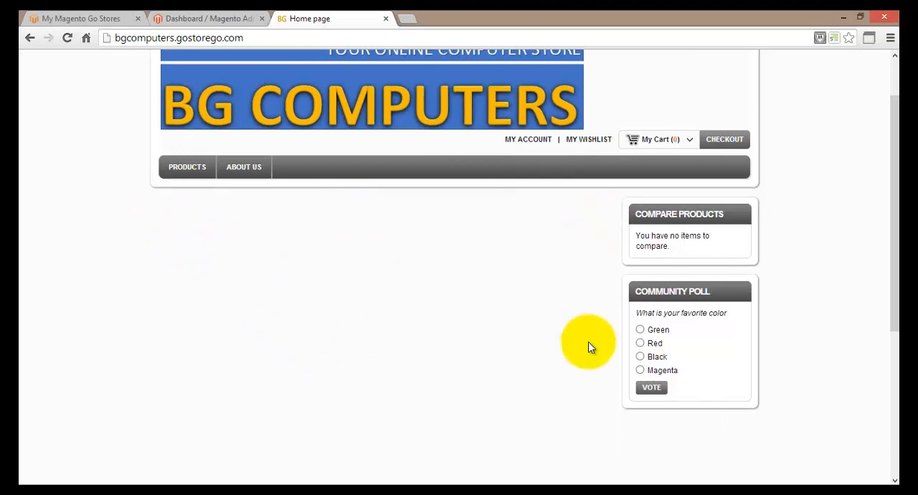
pyautogui.scroll(-4, 588, 345)
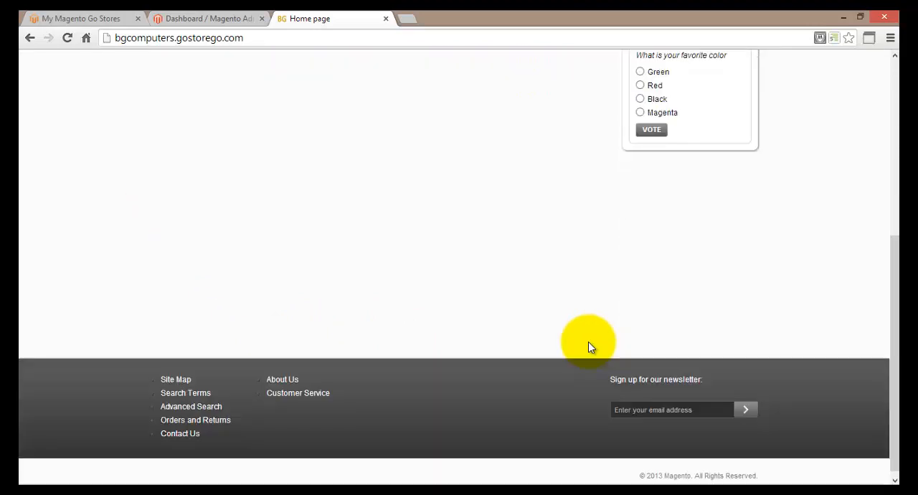
pyautogui.scroll(5, 589, 341)
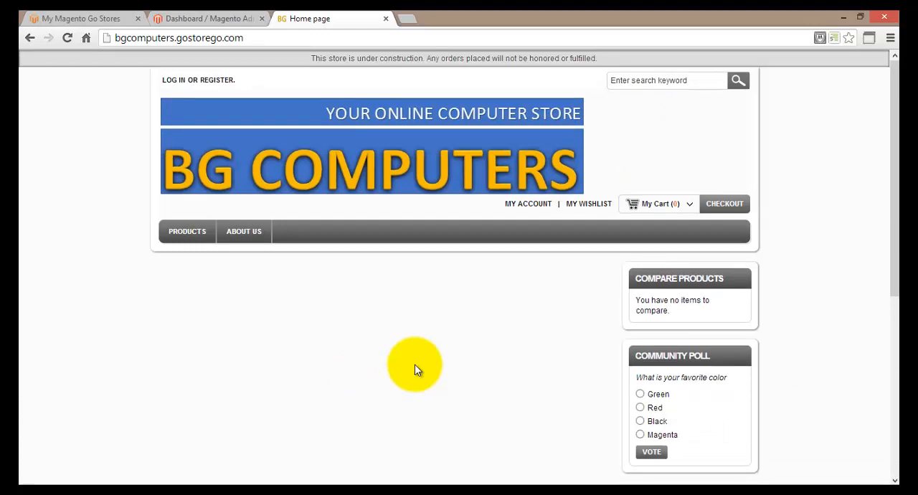
pyautogui.scroll(-2, 416, 367)
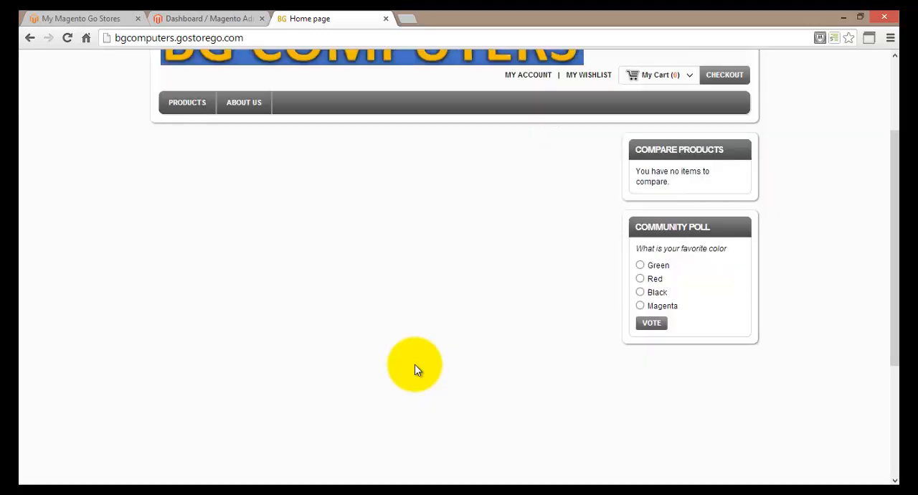
pyautogui.scroll(-1, 415, 363)
pyautogui.scroll(3, 415, 364)
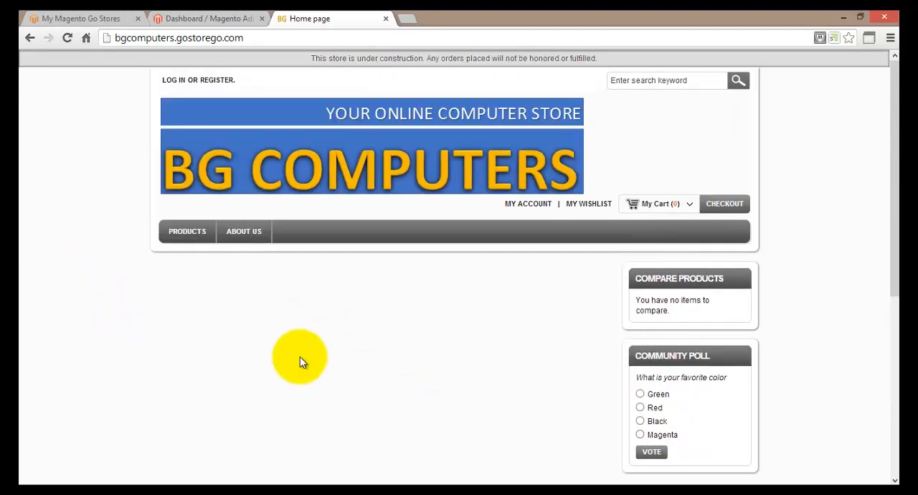
# Step: In the store admin, start a new CMS frontend app instance of type Catalog New Products List
pyautogui.click(195, 21)
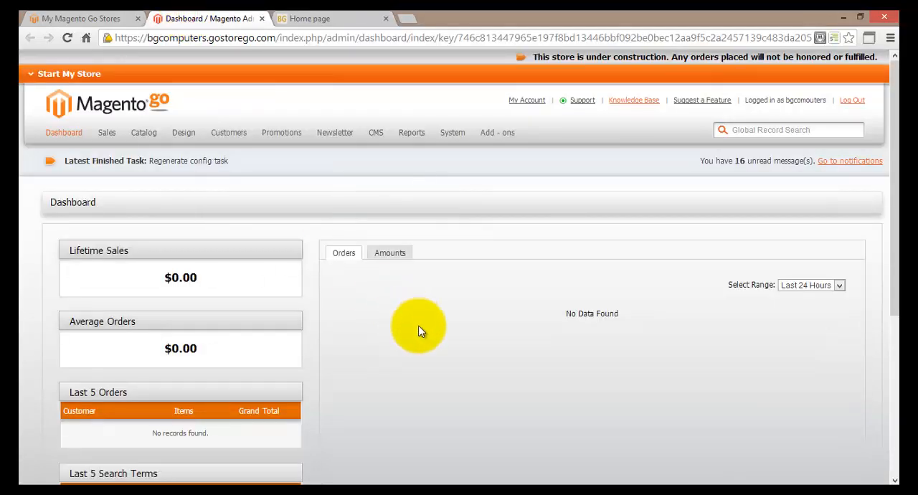
pyautogui.moveTo(376, 140)
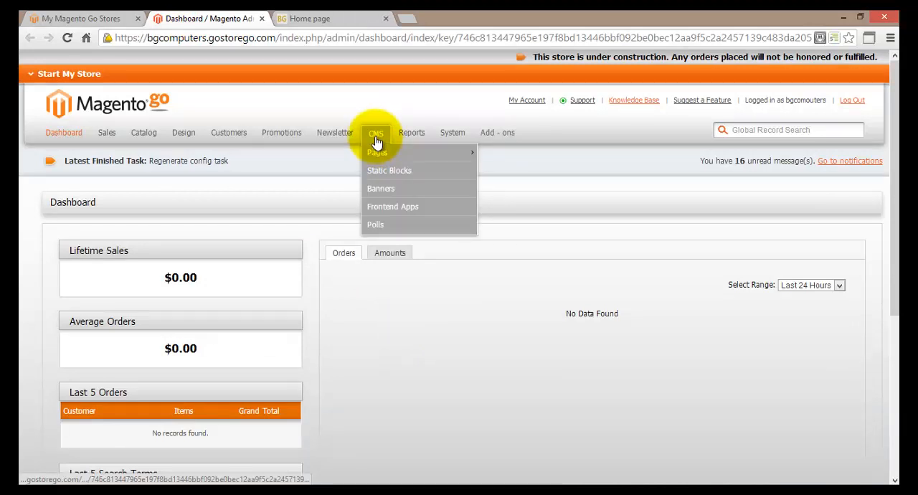
pyautogui.click(437, 208)
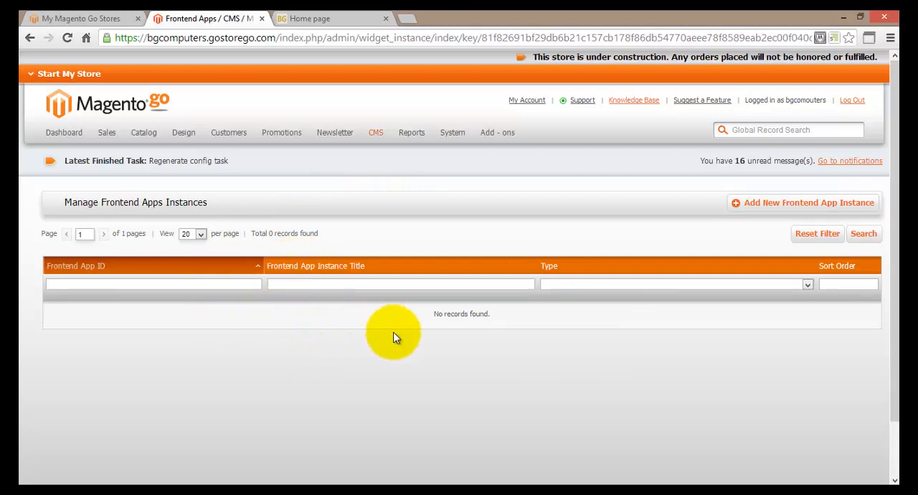
pyautogui.click(753, 208)
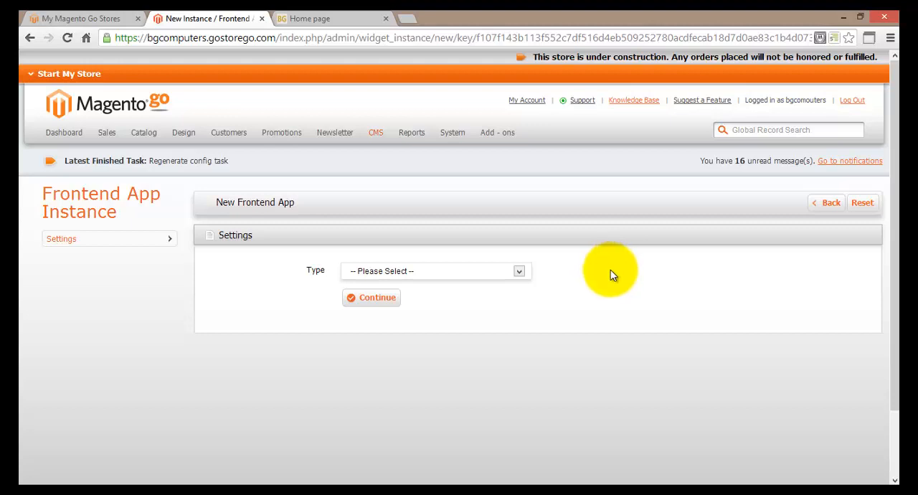
pyautogui.click(520, 272)
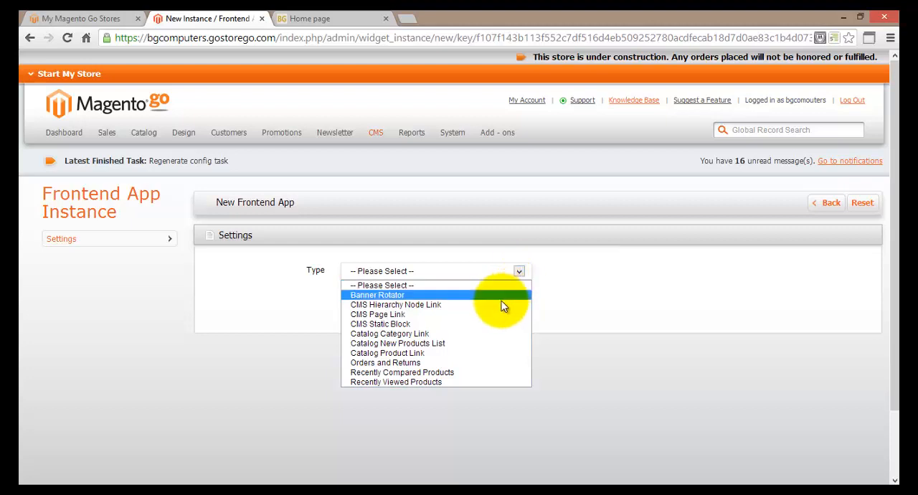
pyautogui.click(489, 344)
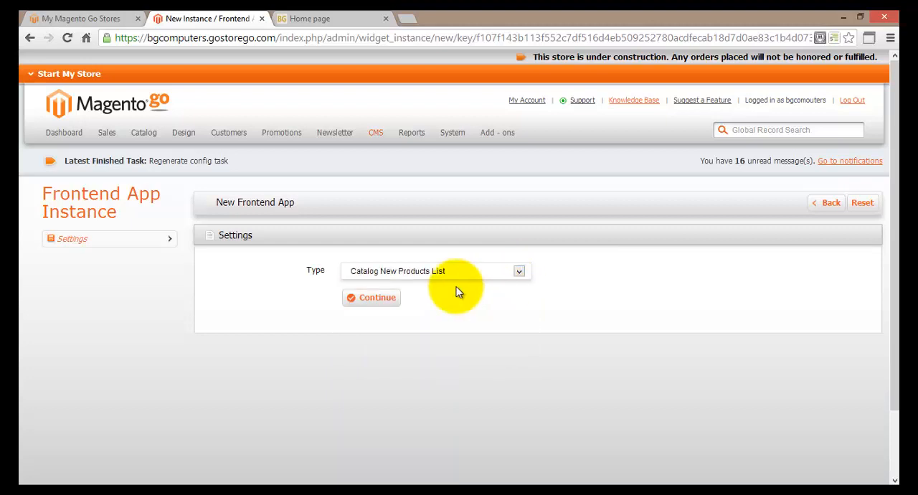
pyautogui.click(393, 301)
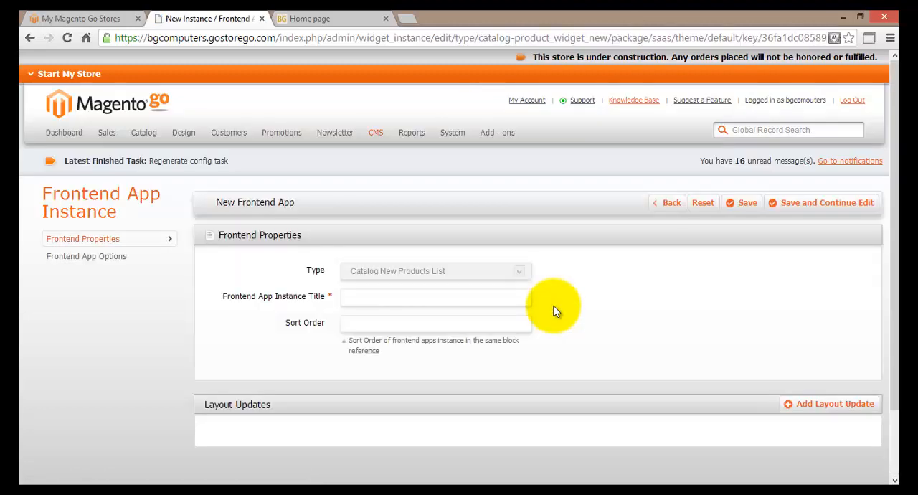
# Step: Title the frontend app instance "products" and save it while continuing to edit
pyautogui.click(495, 292)
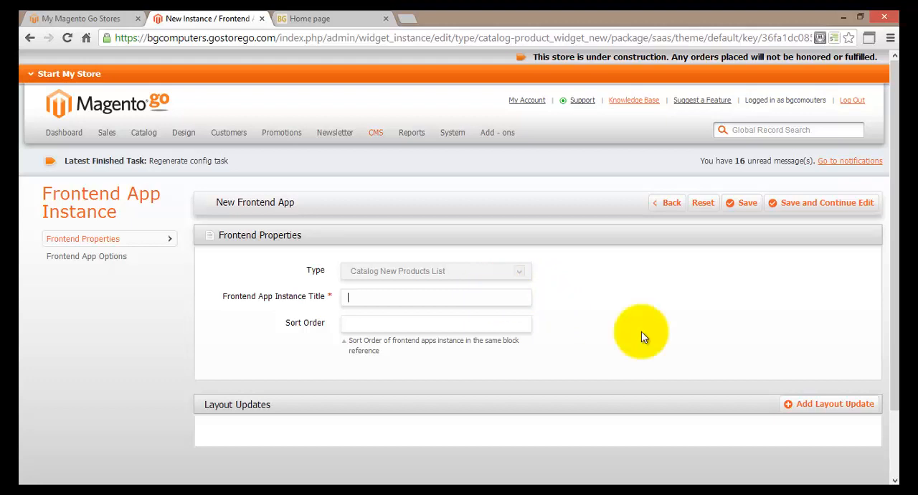
pyautogui.write('products')
pyautogui.click(599, 277)
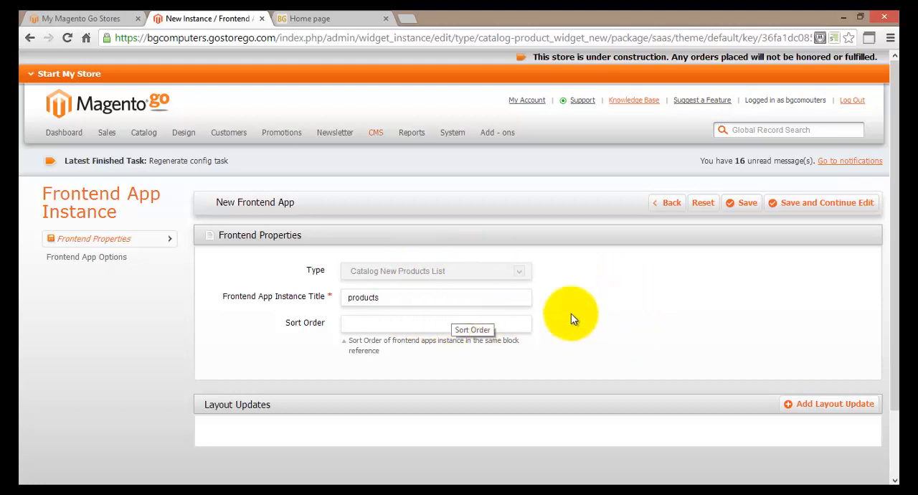
pyautogui.click(788, 208)
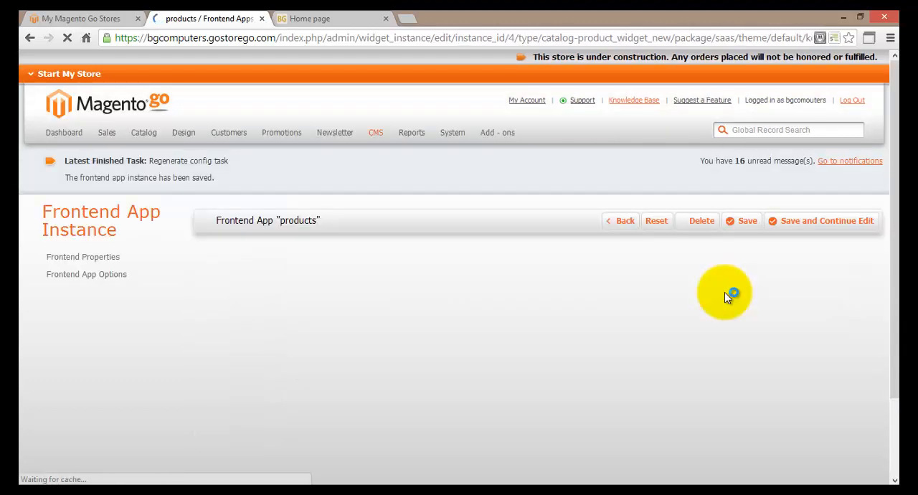
# Step: Add a layout update to the products frontend app and set it to display on Specified Page
pyautogui.scroll(-2, 725, 292)
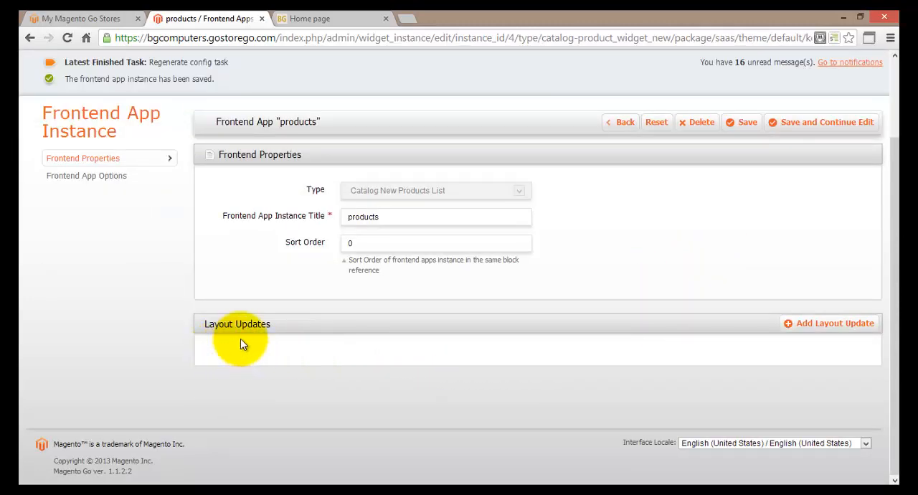
pyautogui.click(817, 327)
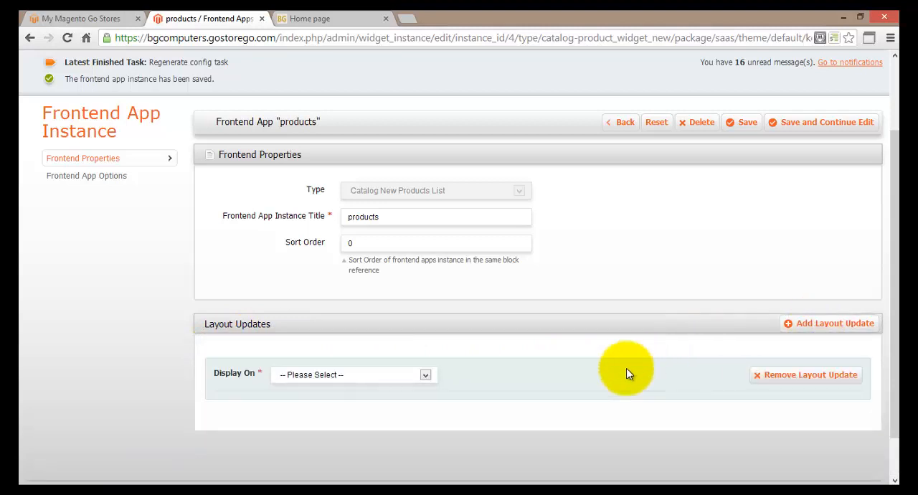
pyautogui.click(581, 383)
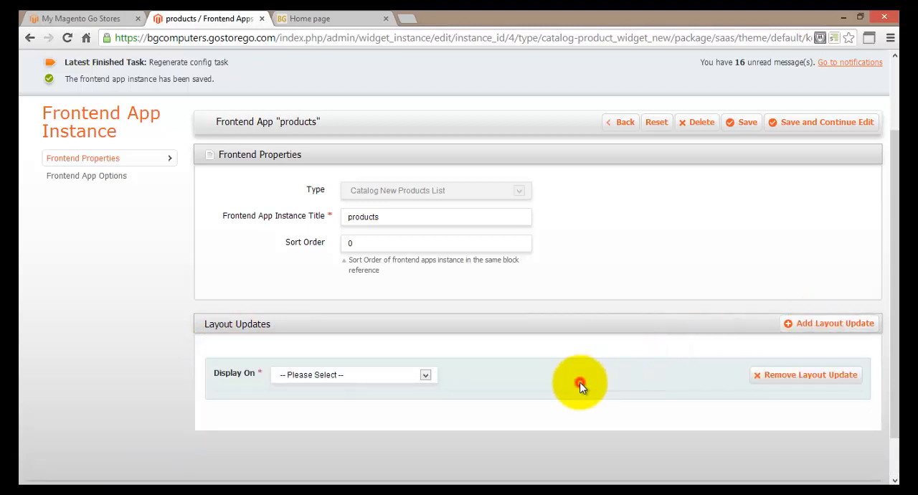
pyautogui.click(426, 376)
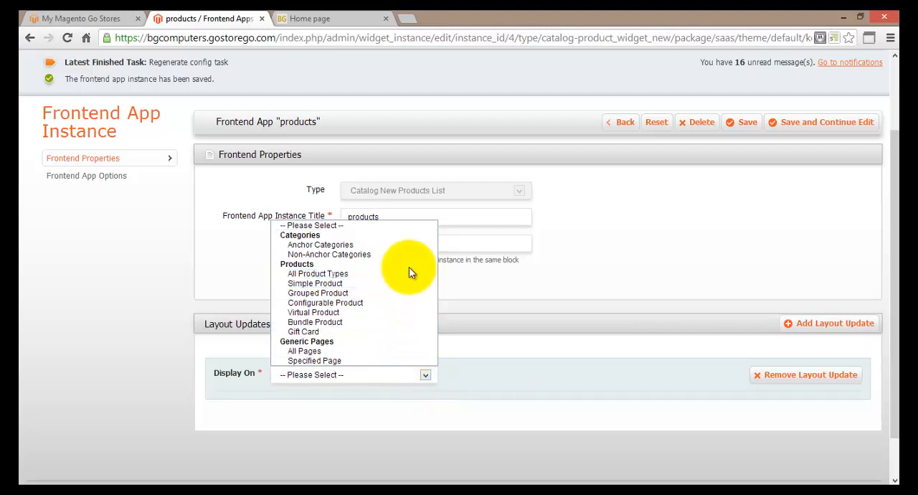
pyautogui.click(397, 361)
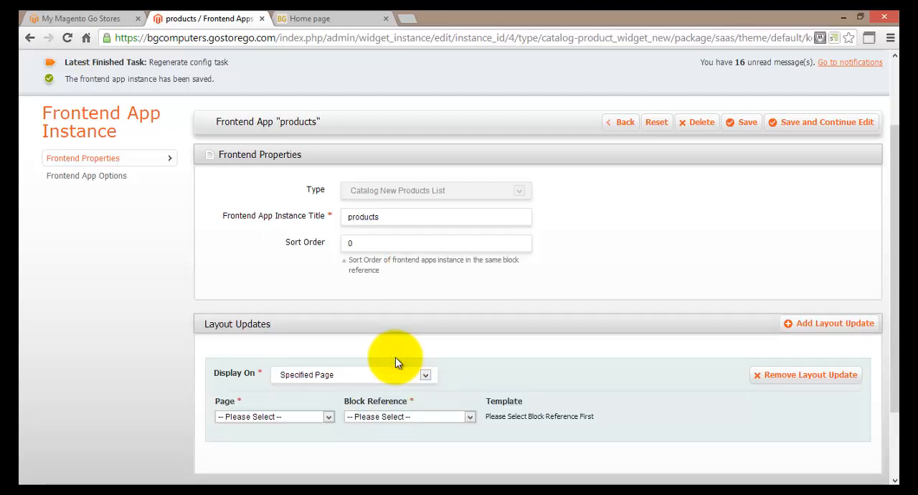
# Step: Set the page of the products app's layout update to CMS Home Page
pyautogui.scroll(-2, 395, 362)
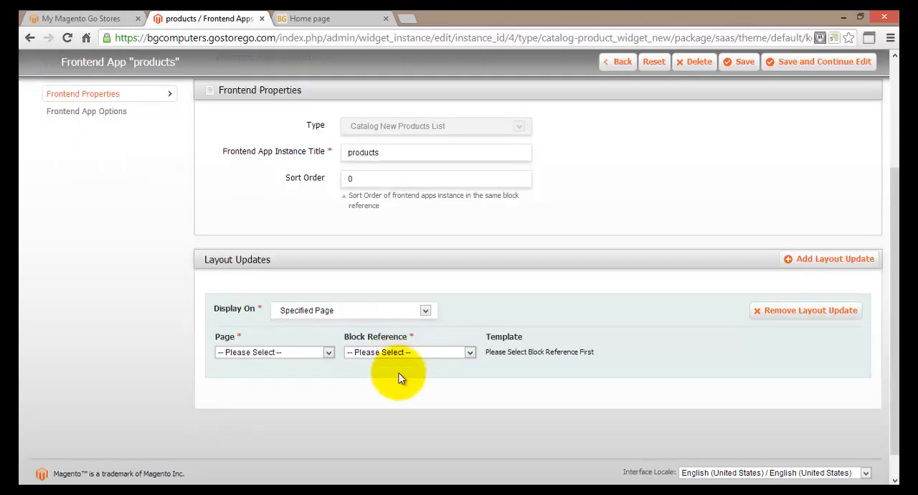
pyautogui.click(330, 353)
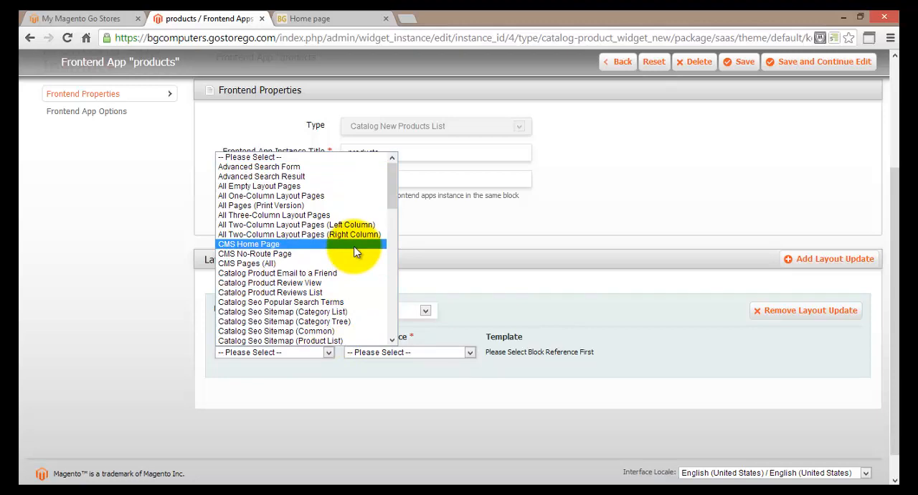
pyautogui.scroll(-4, 356, 251)
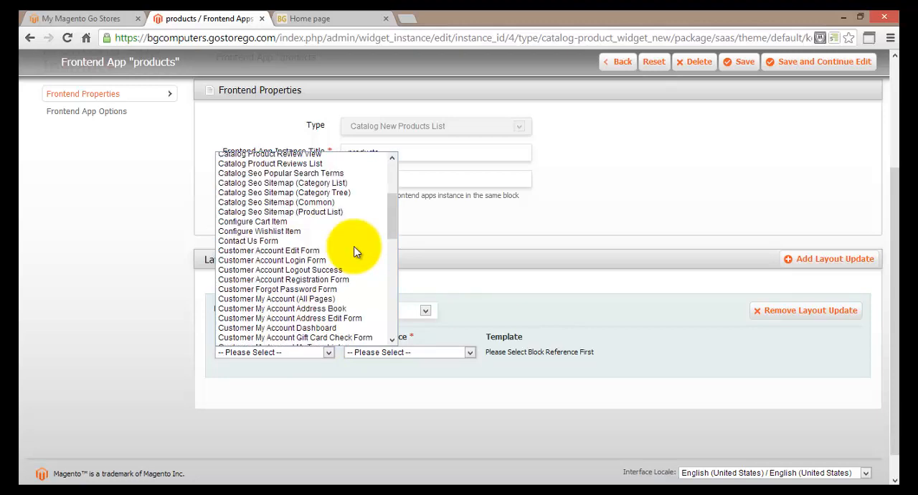
pyautogui.scroll(-10, 357, 251)
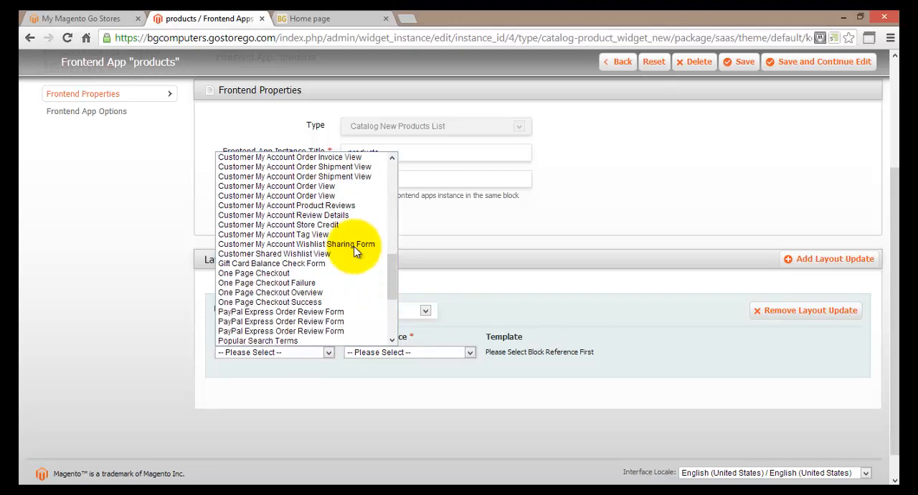
pyautogui.scroll(-2, 356, 251)
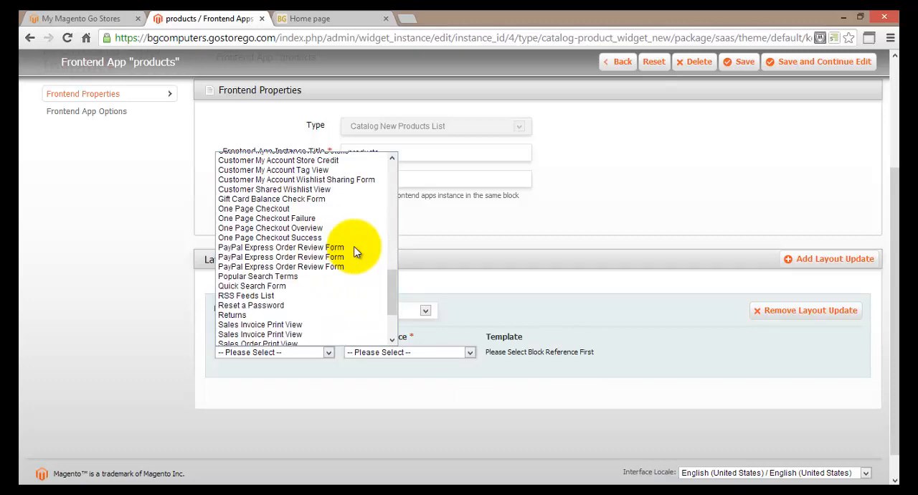
pyautogui.scroll(13, 357, 251)
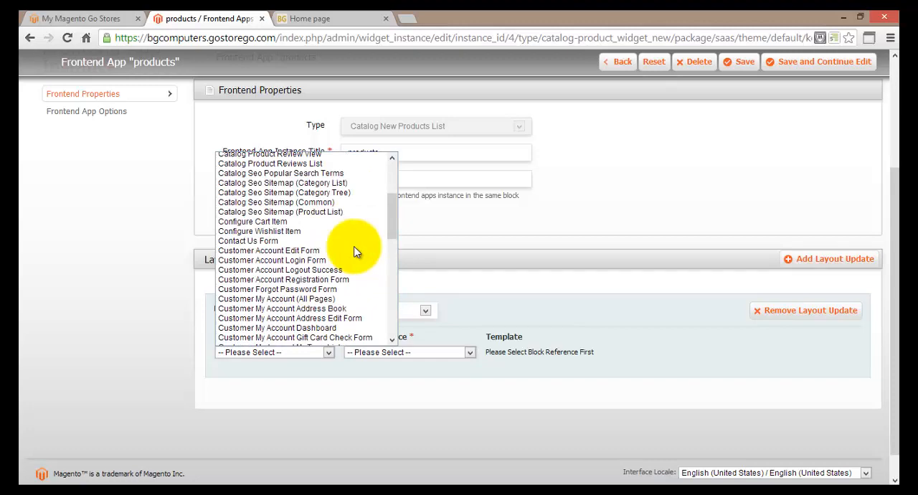
pyautogui.scroll(2, 355, 250)
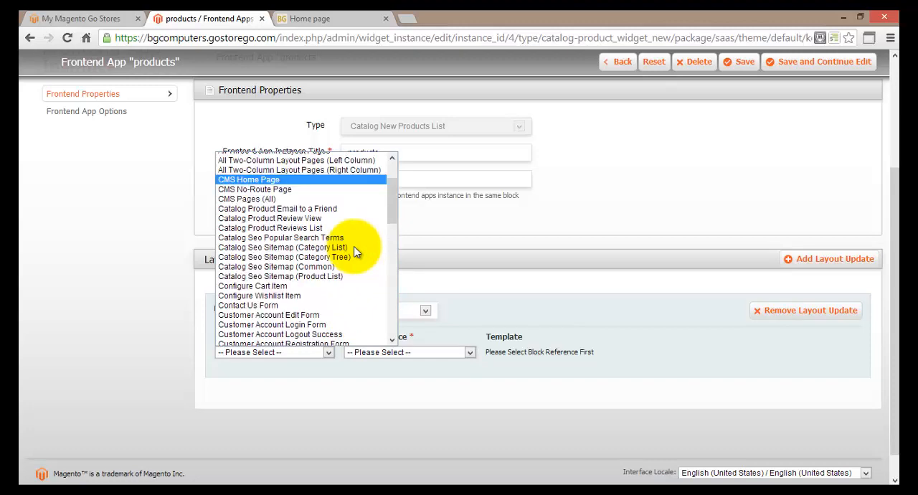
pyautogui.click(316, 180)
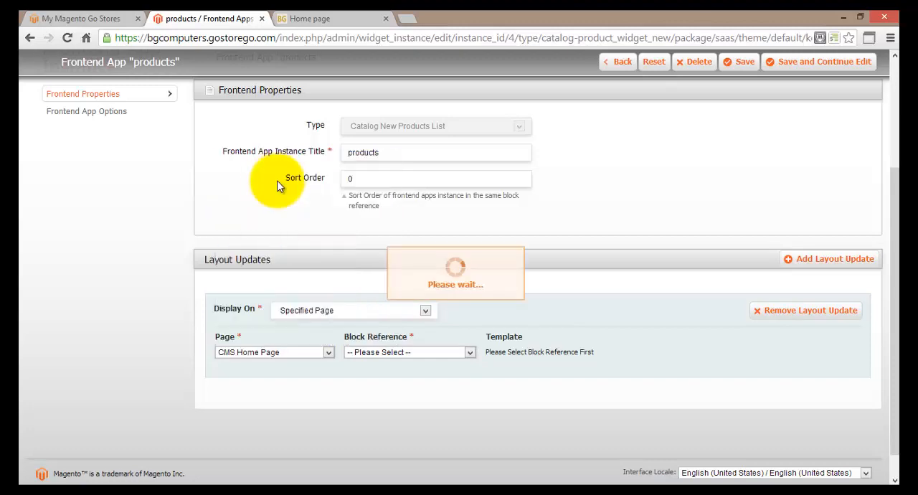
# Step: Check the storefront home page's layout and set the layout update's block reference to Main Content Area
pyautogui.click(470, 352)
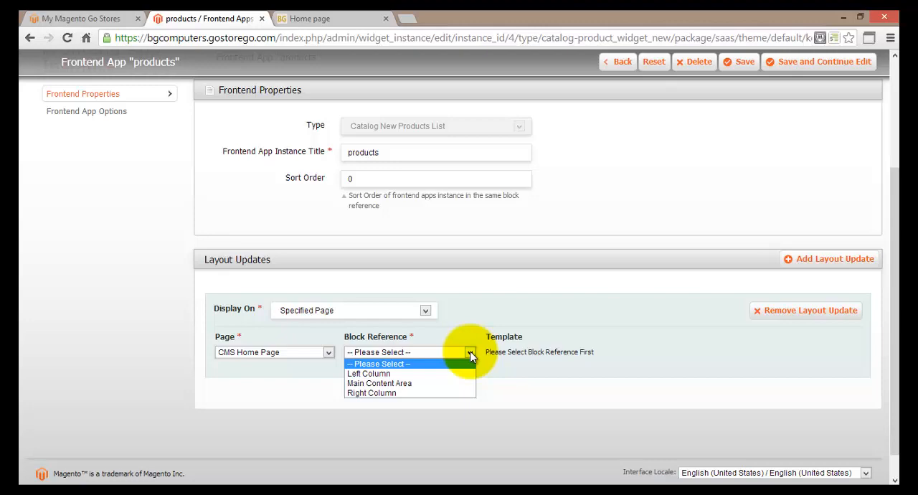
pyautogui.click(470, 351)
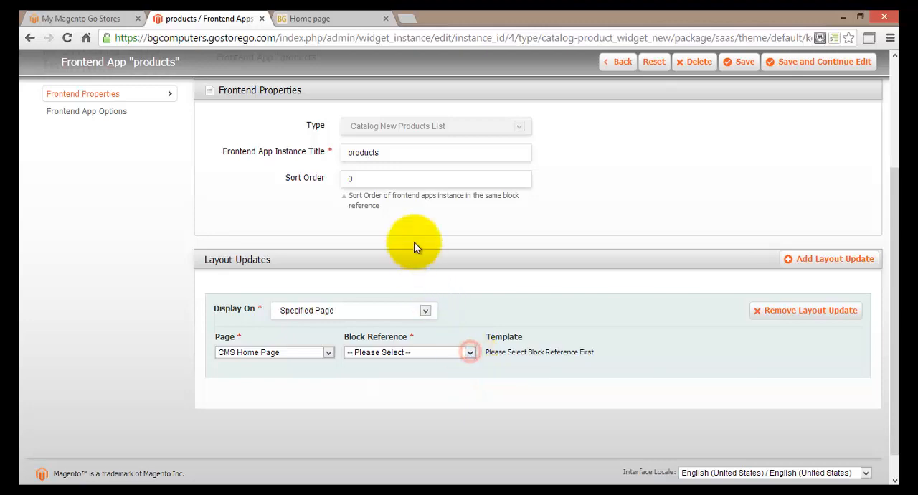
pyautogui.click(319, 19)
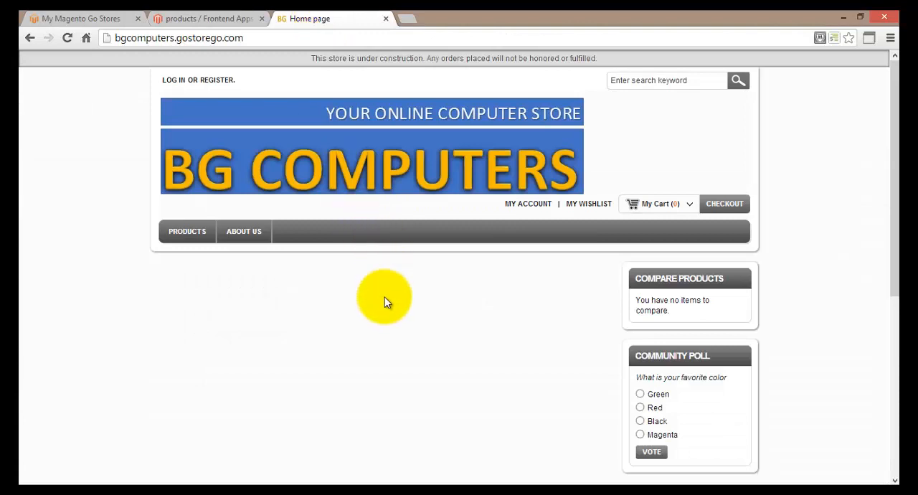
pyautogui.scroll(-1, 384, 302)
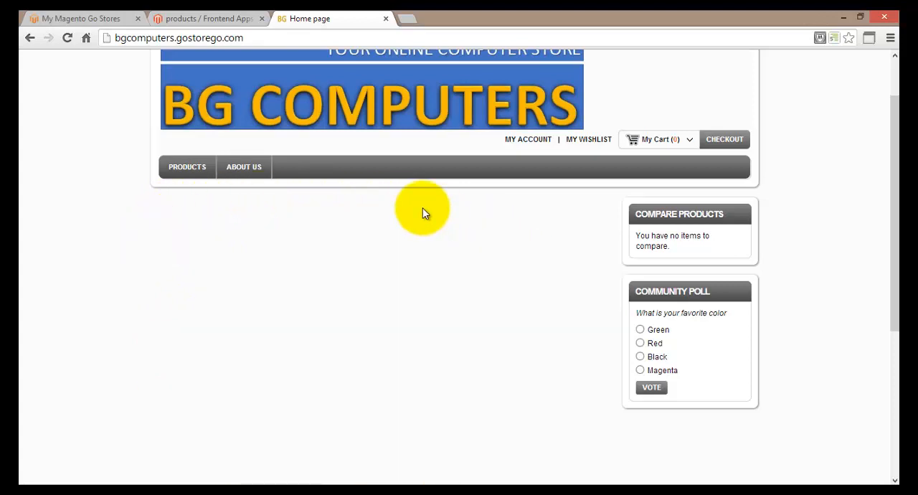
pyautogui.click(206, 18)
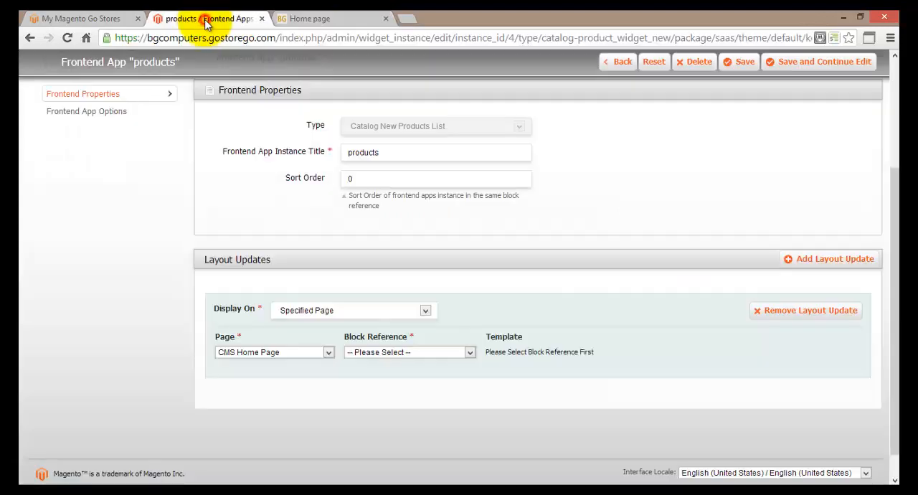
pyautogui.click(445, 353)
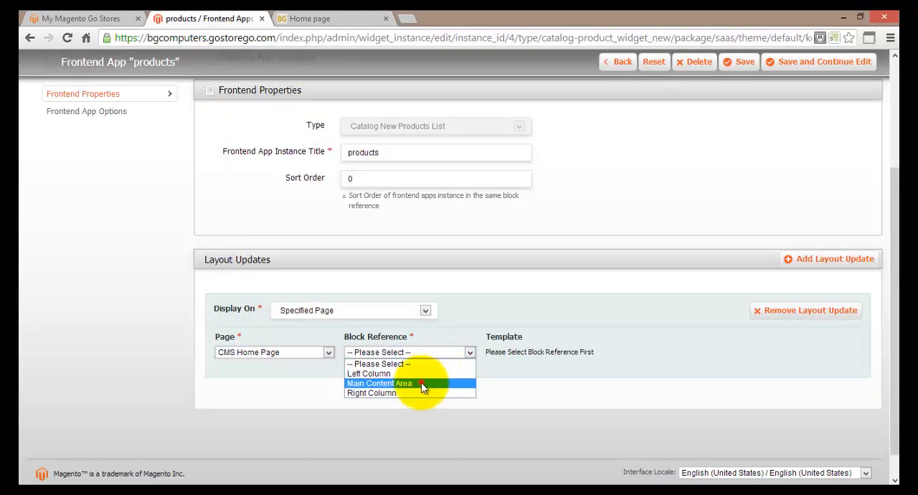
pyautogui.click(421, 383)
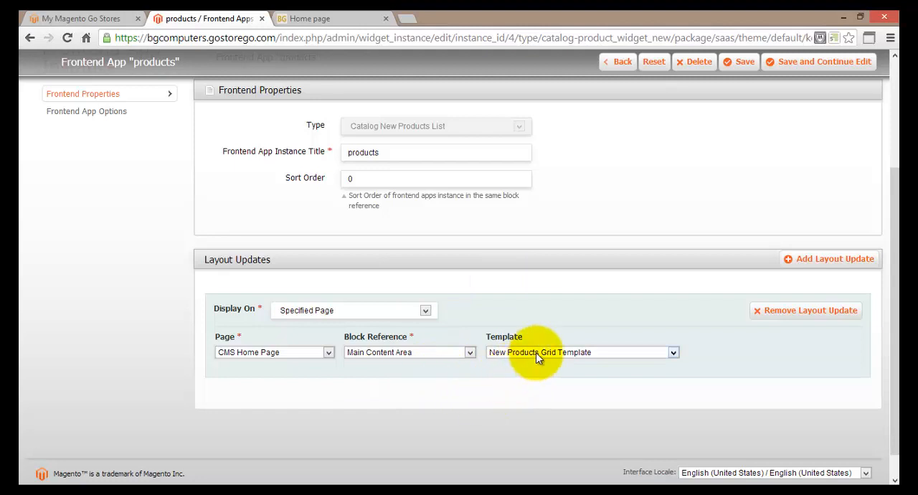
# Step: Try the New Products List Template for the layout update, and set the template back to New Products Grid Template
pyautogui.click(535, 352)
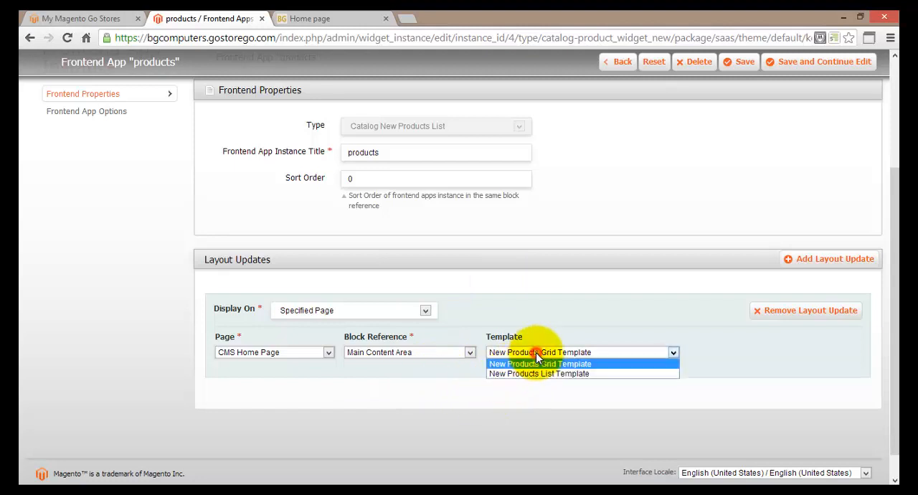
pyautogui.click(611, 364)
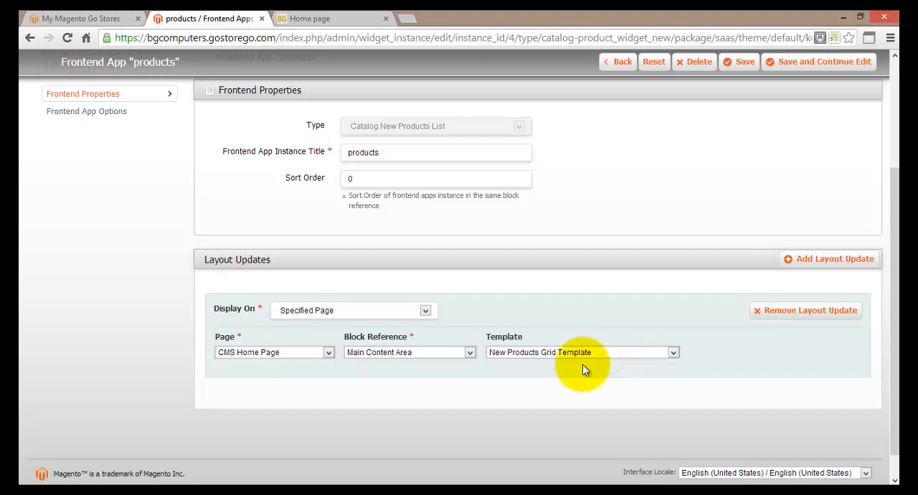
pyautogui.click(582, 352)
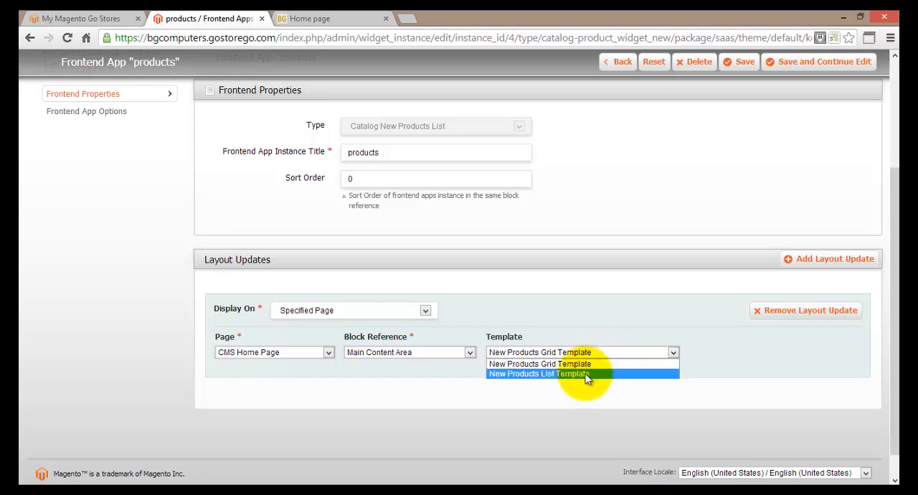
pyautogui.click(589, 373)
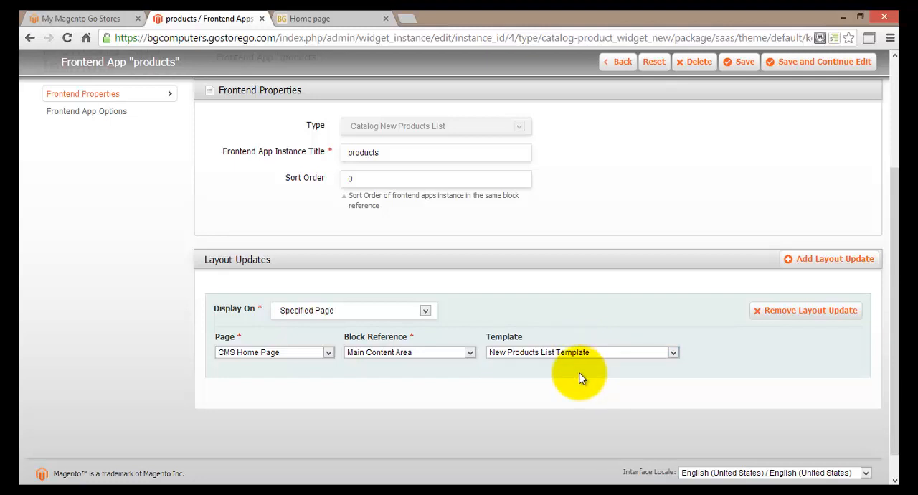
pyautogui.click(570, 350)
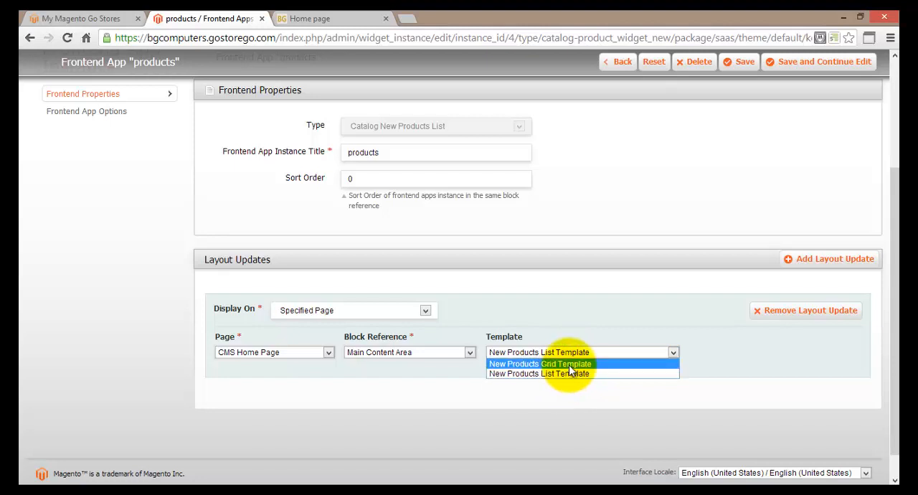
pyautogui.click(569, 364)
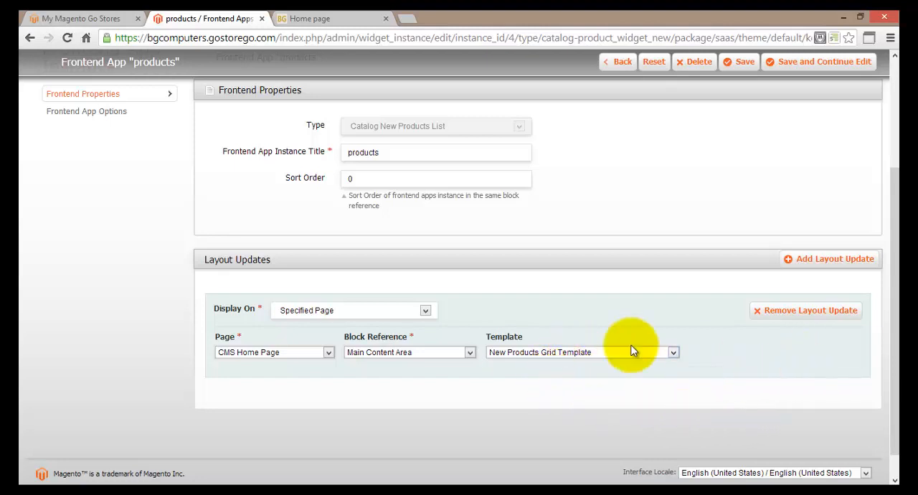
# Step: Save the products frontend app instance and return to the list of frontend app instances
pyautogui.scroll(1, 342, 376)
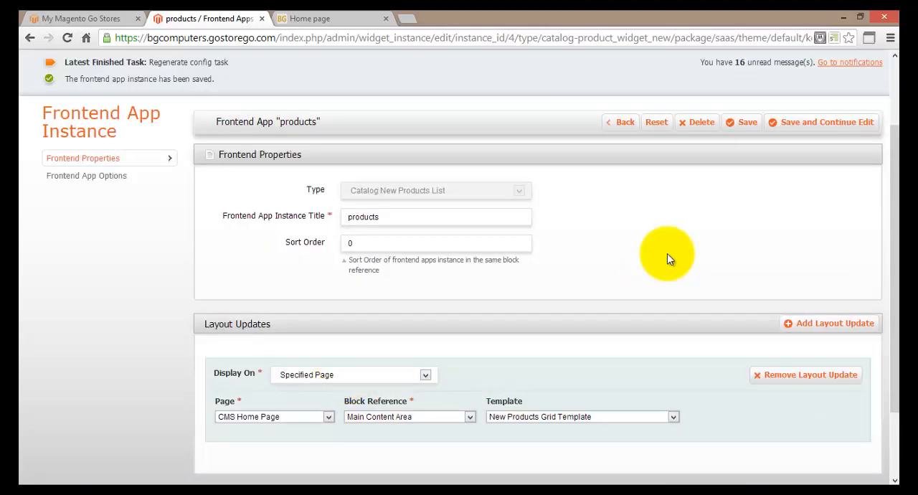
pyautogui.click(815, 129)
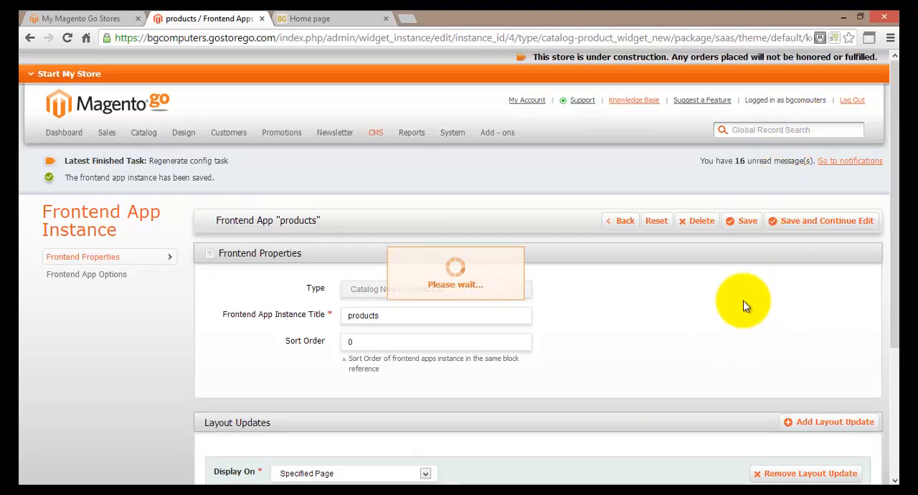
pyautogui.click(743, 228)
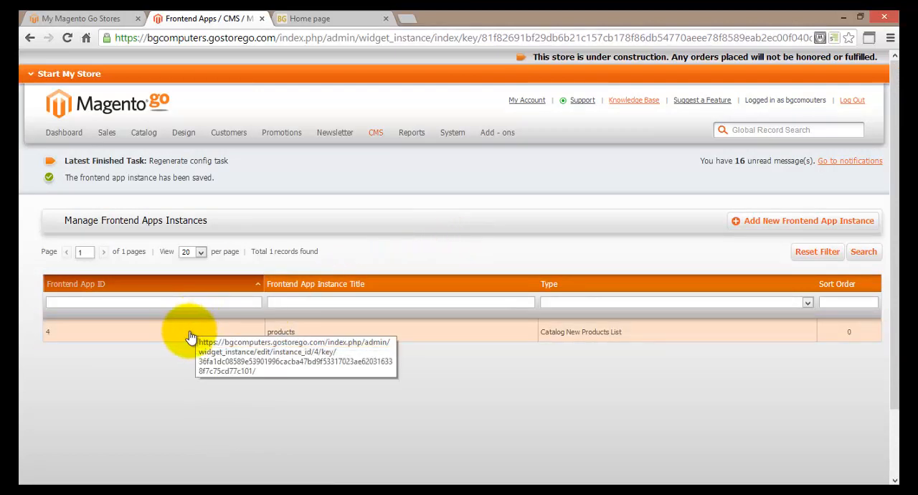
pyautogui.click(656, 342)
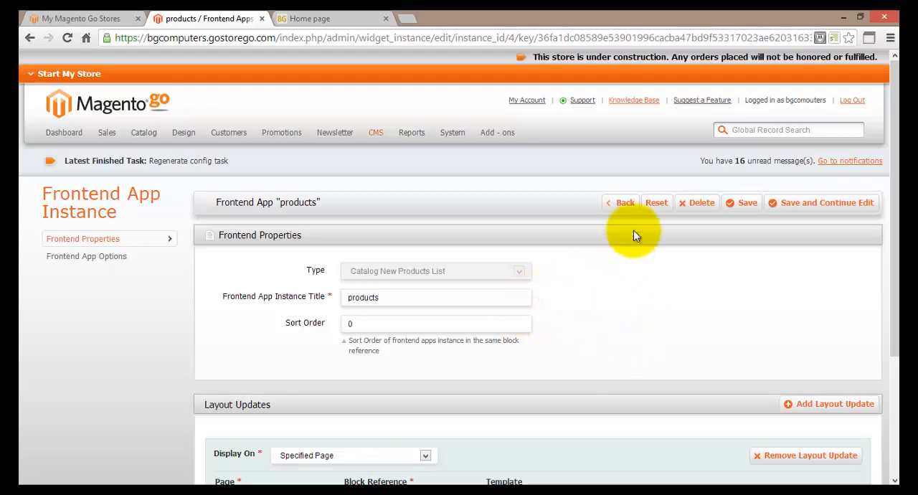
pyautogui.click(626, 207)
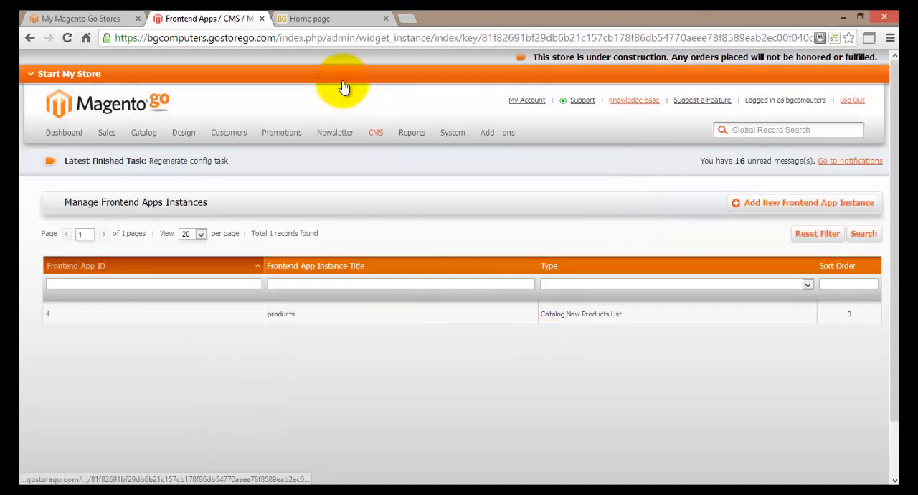
# Step: Reload the storefront home page and examine the New Products grid in its main content area
pyautogui.click(325, 21)
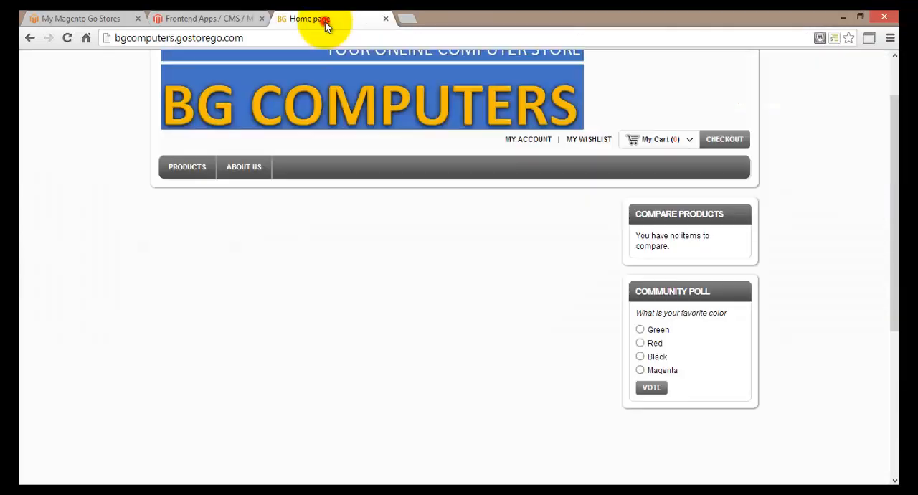
pyautogui.click(66, 40)
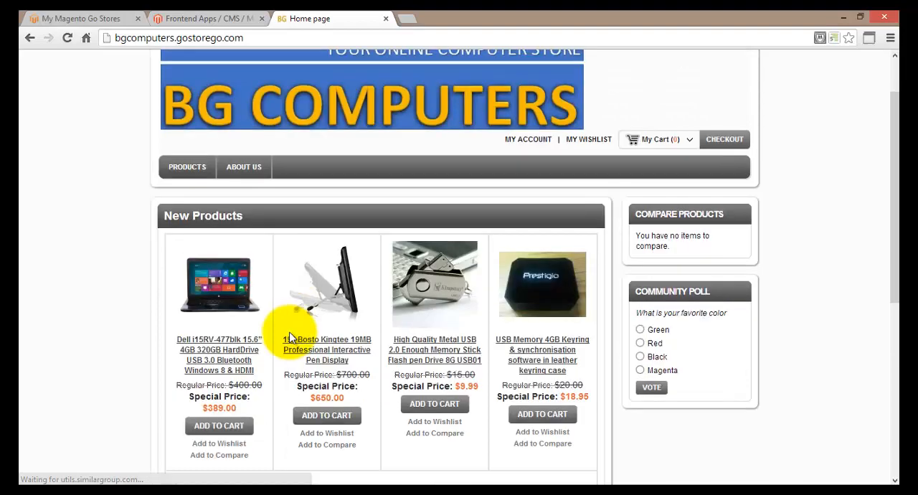
pyautogui.scroll(-3, 290, 337)
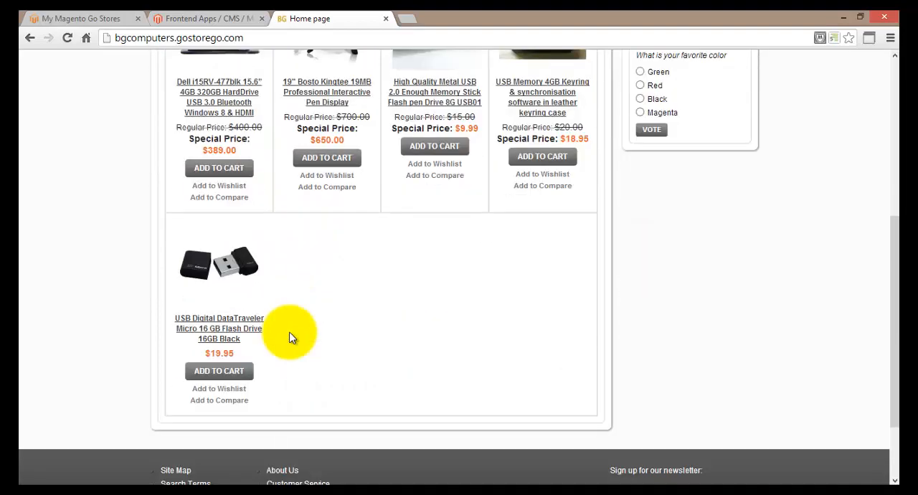
pyautogui.scroll(2, 291, 337)
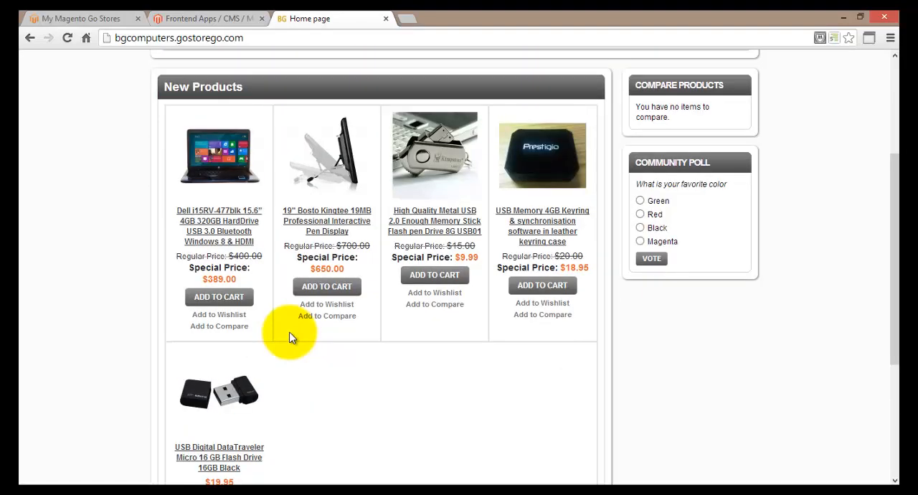
pyautogui.scroll(2, 291, 337)
pyautogui.scroll(-2, 290, 337)
pyautogui.scroll(-1, 283, 334)
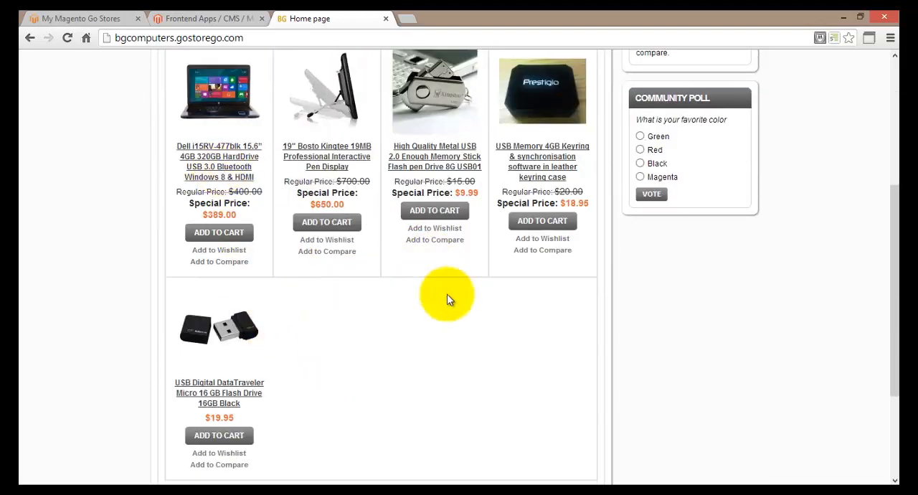
pyautogui.scroll(-3, 375, 373)
pyautogui.scroll(5, 375, 376)
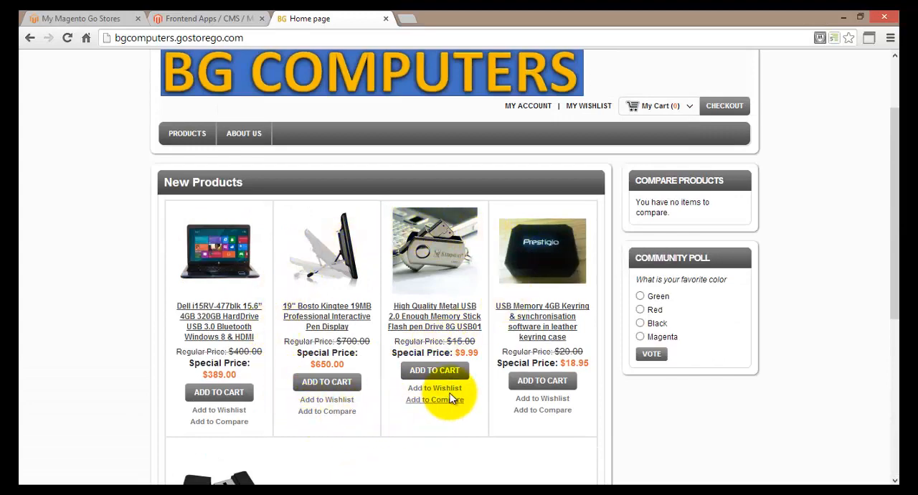
pyautogui.scroll(-1, 451, 399)
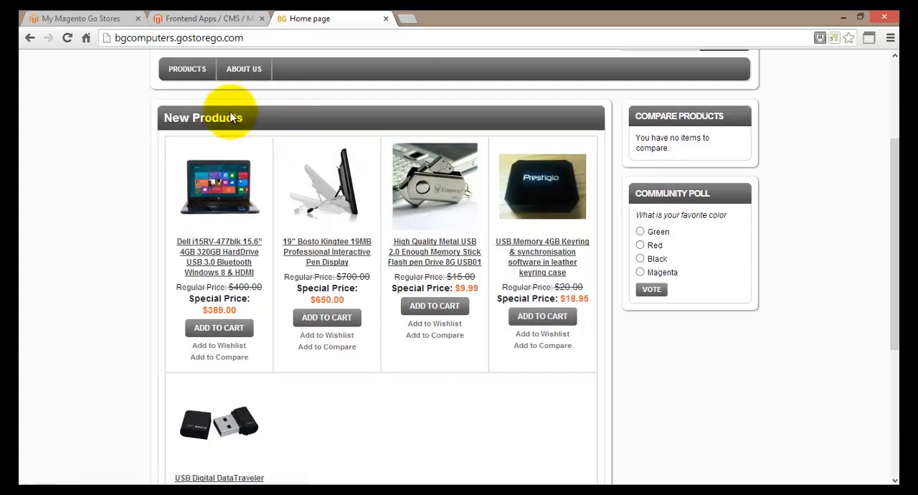
pyautogui.scroll(-3, 558, 392)
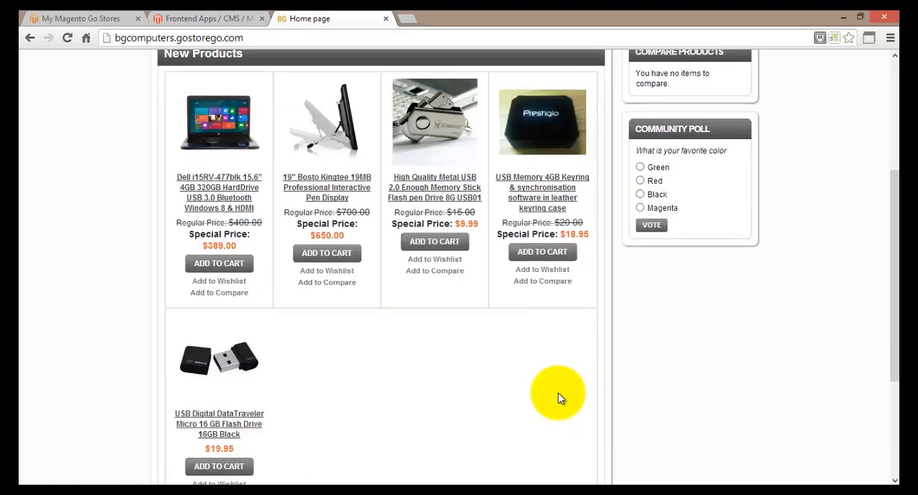
pyautogui.scroll(3, 215, 287)
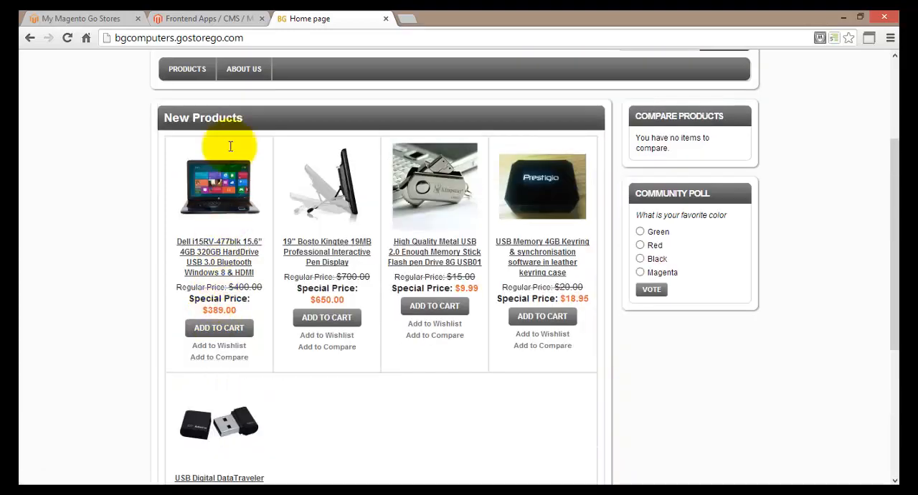
# Step: Open the products frontend app instance in the admin and review its properties and layout update settings
pyautogui.click(185, 20)
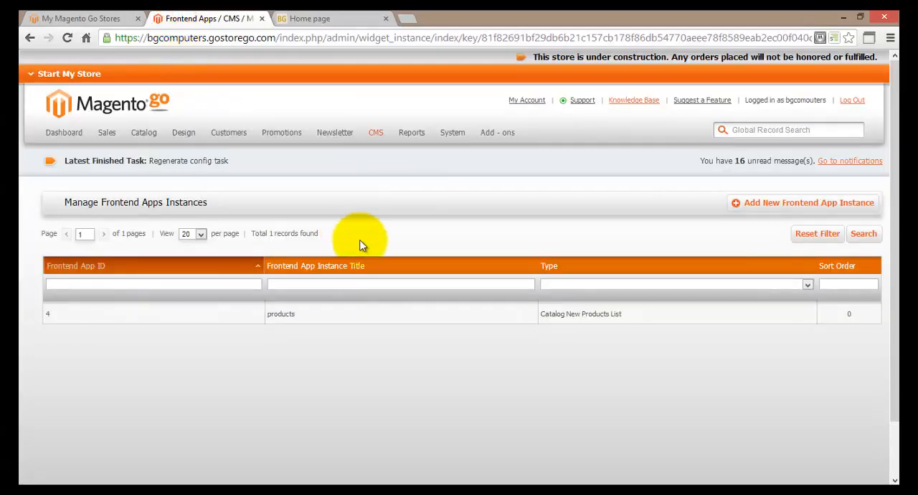
pyautogui.click(327, 313)
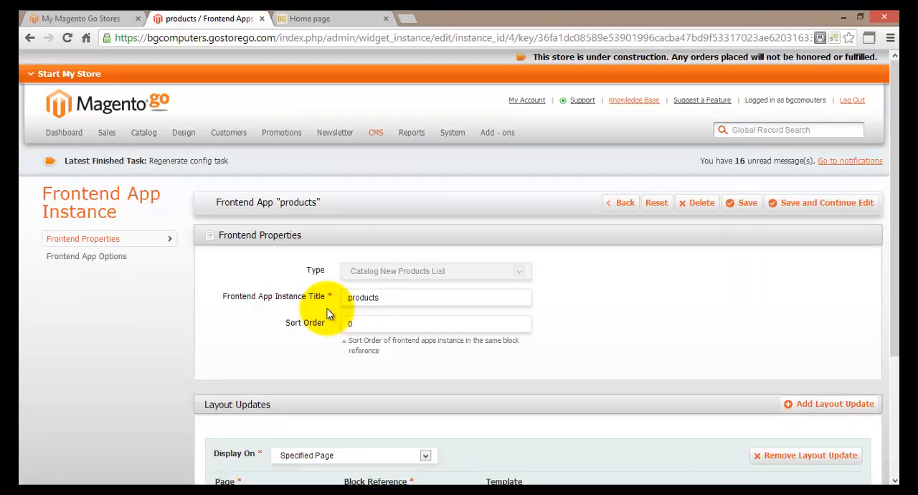
pyautogui.scroll(-3, 327, 339)
pyautogui.scroll(3, 327, 339)
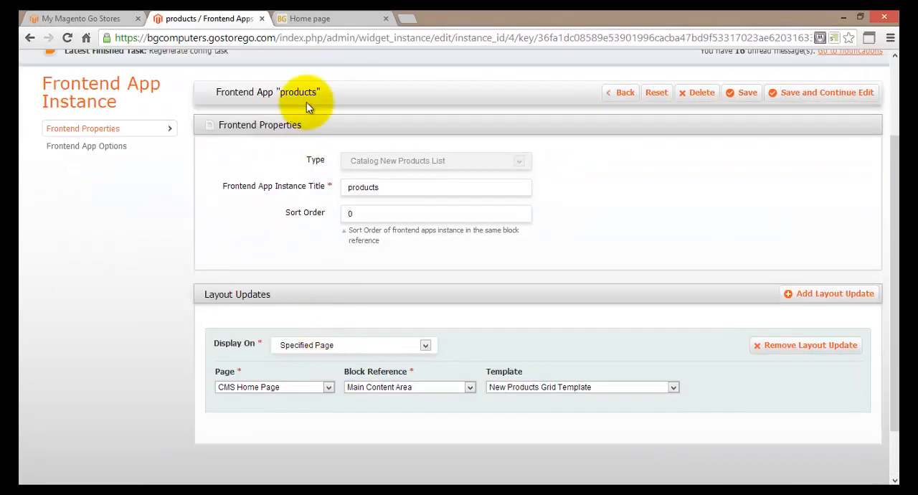
# Step: Examine the New Products grid on the storefront home page down to the footer and back up
pyautogui.click(309, 19)
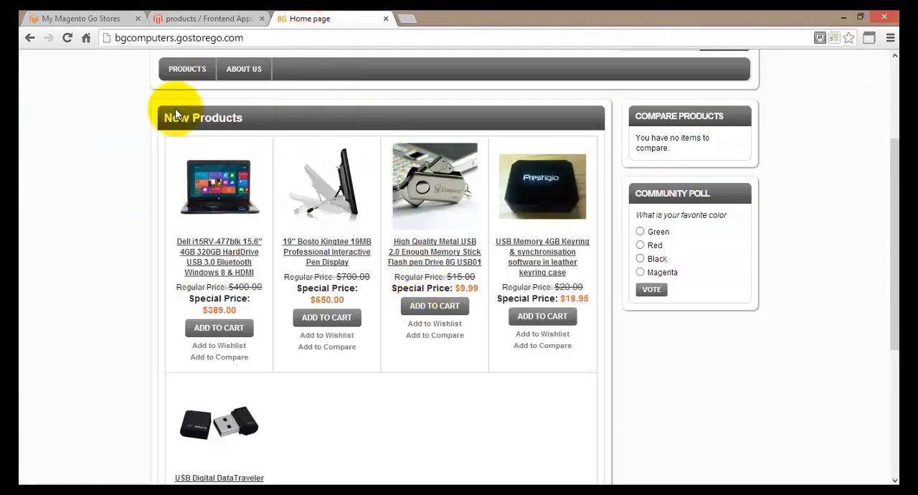
pyautogui.scroll(-3, 428, 379)
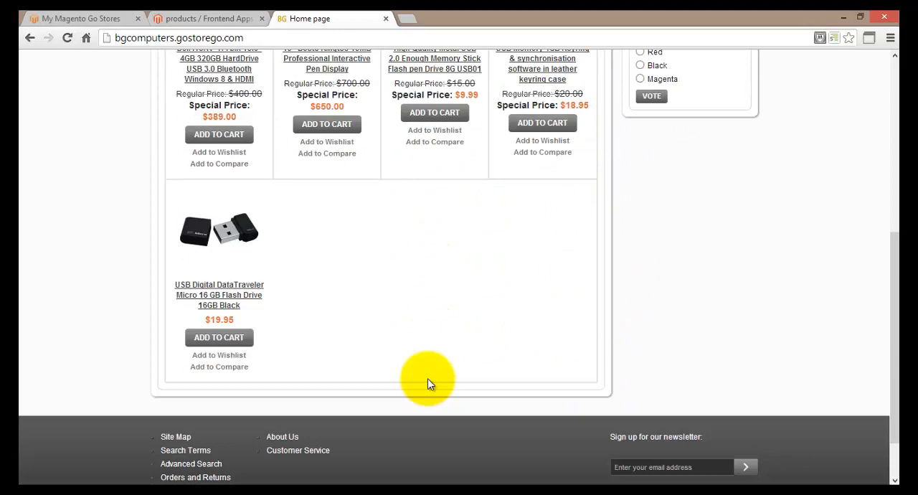
pyautogui.scroll(1, 428, 385)
pyautogui.scroll(1, 428, 385)
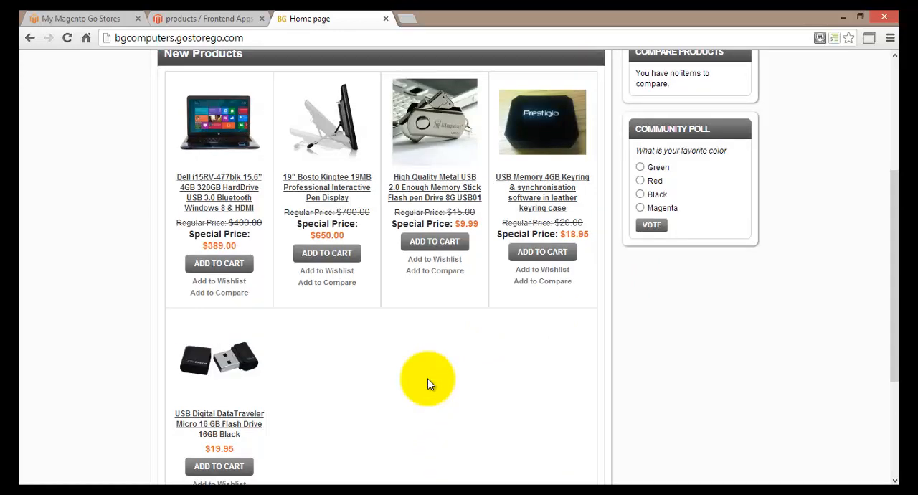
pyautogui.scroll(1, 428, 378)
pyautogui.scroll(1, 423, 375)
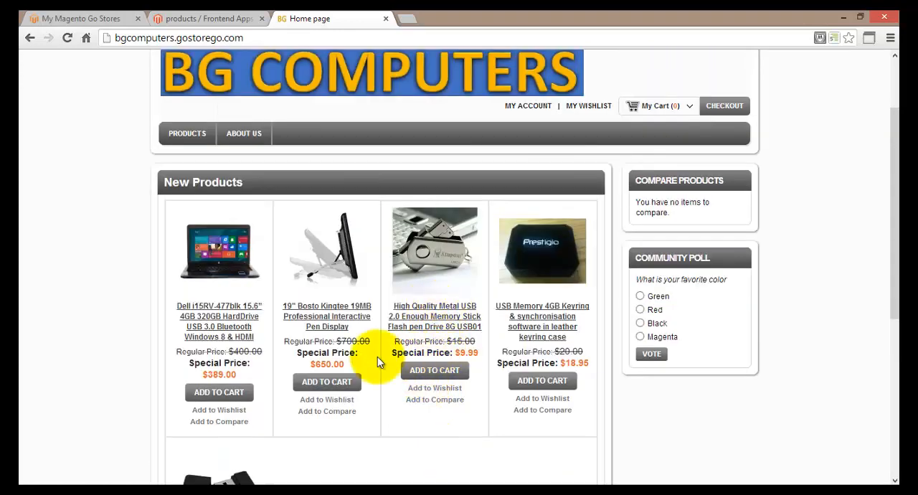
# Step: View the 19" Bosto Kingtee 19MB pen display's product page and return to the home page's New Products grid
pyautogui.click(316, 312)
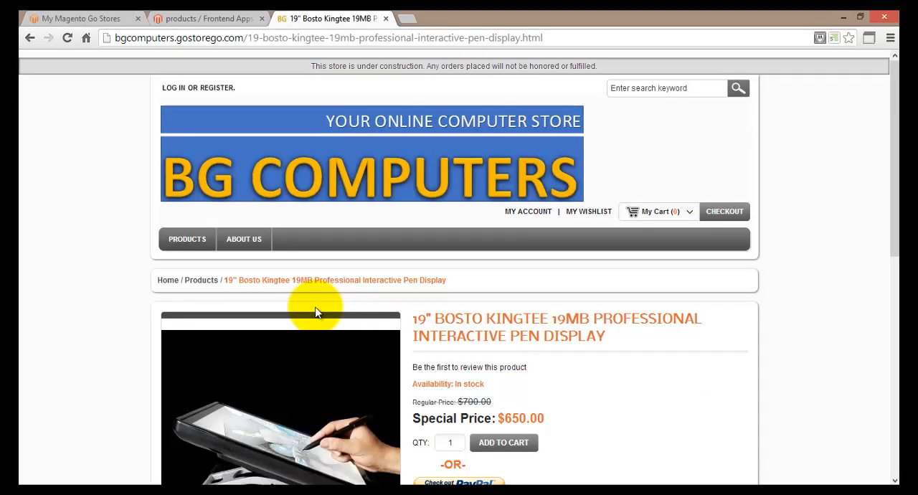
pyautogui.scroll(-3, 316, 312)
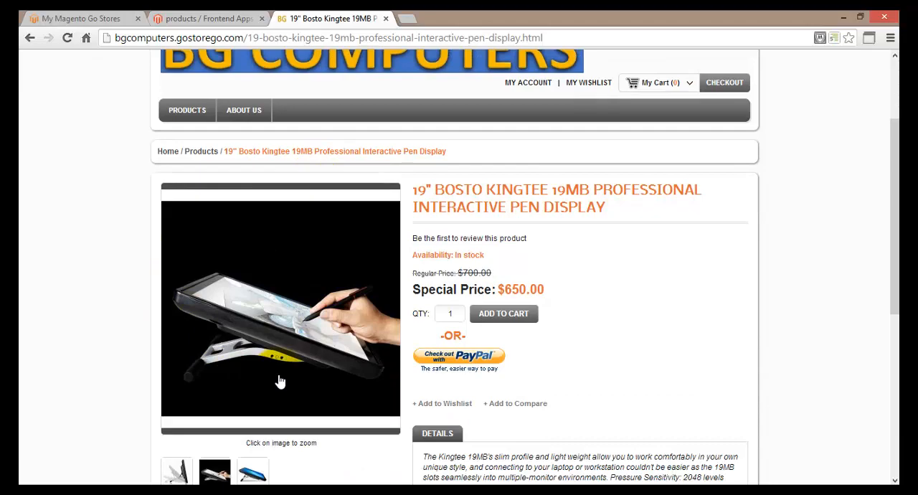
pyautogui.scroll(-5, 279, 381)
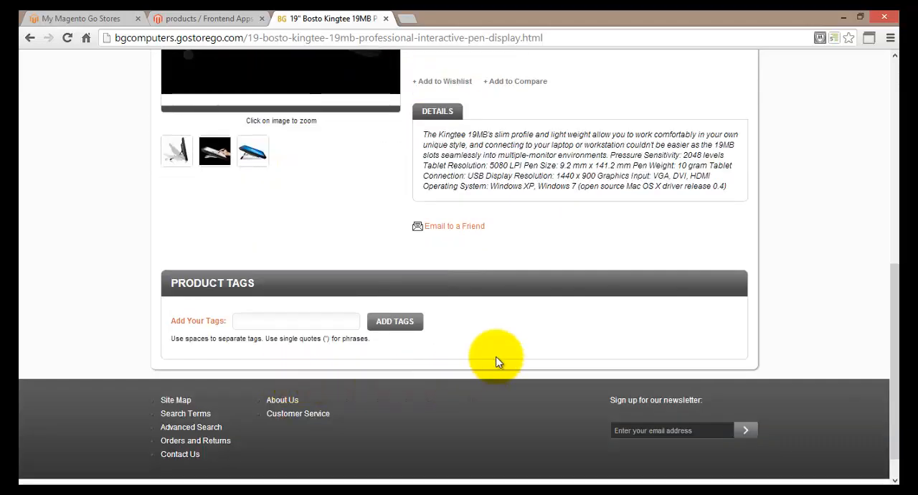
pyautogui.scroll(10, 498, 361)
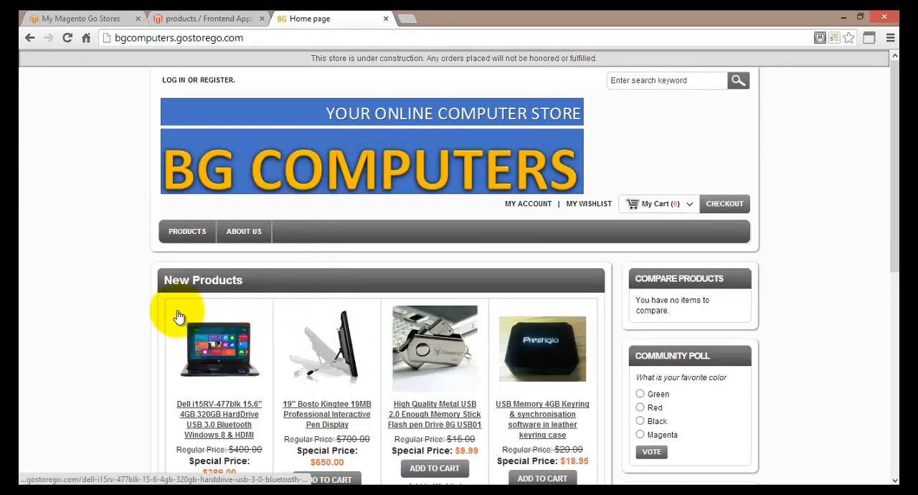
pyautogui.scroll(-1, 528, 355)
pyautogui.scroll(-3, 524, 349)
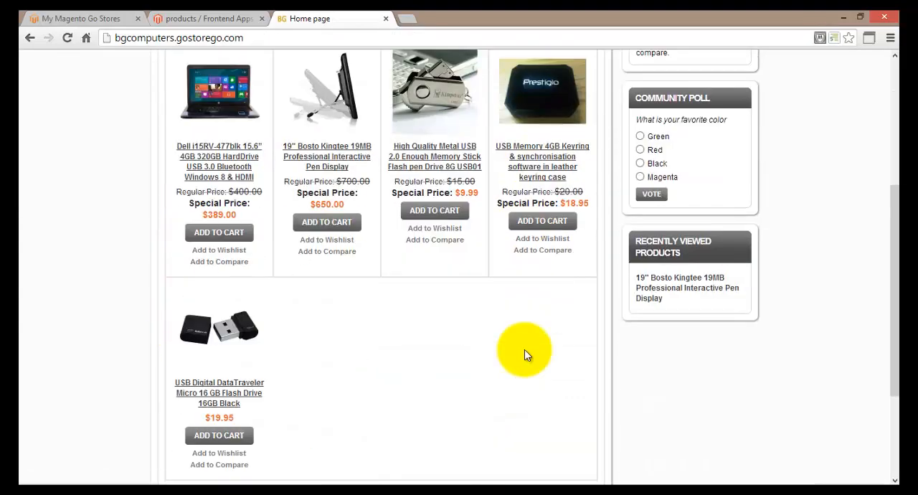
pyautogui.scroll(4, 524, 349)
# Step: View the storefront's About Us page and return to the home page to compare its main content
pyautogui.click(240, 235)
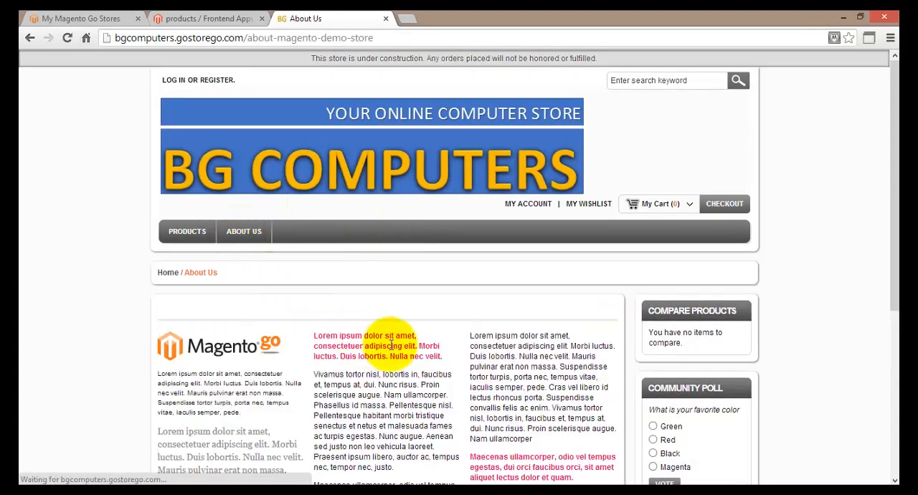
pyautogui.scroll(-3, 369, 335)
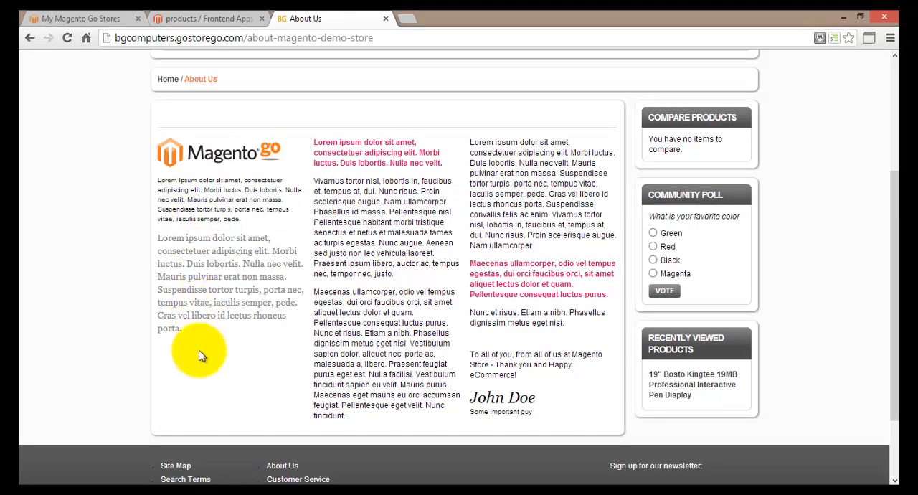
pyautogui.scroll(3, 420, 343)
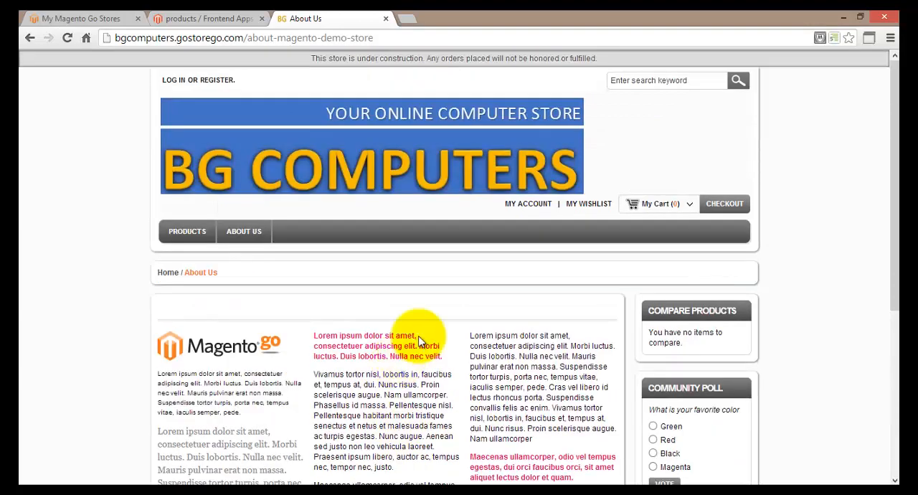
pyautogui.click(200, 233)
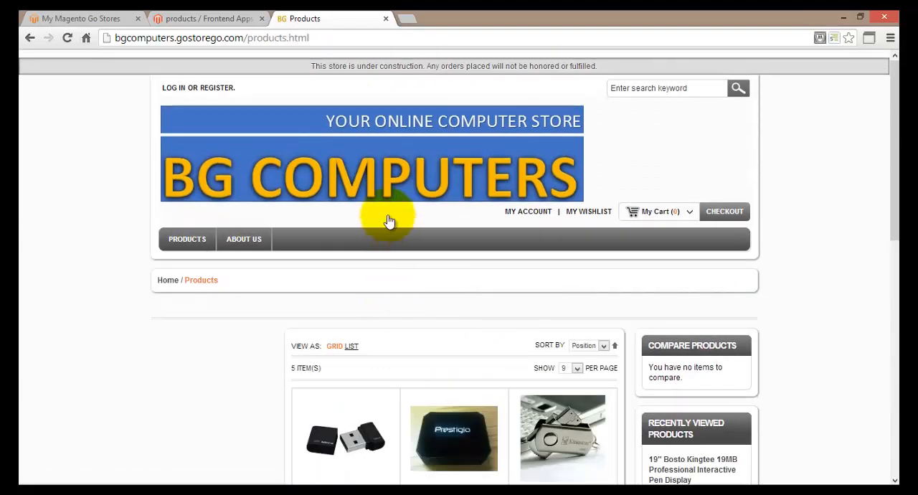
pyautogui.click(376, 190)
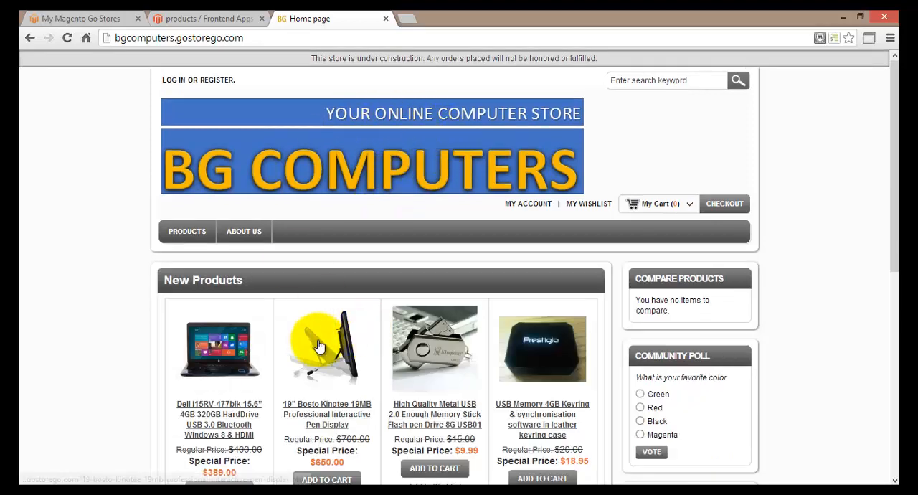
pyautogui.scroll(-2, 317, 339)
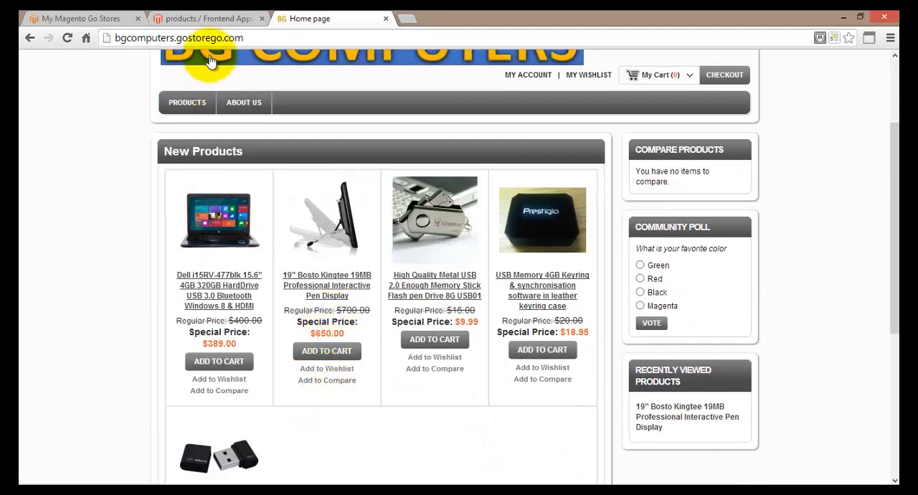
# Step: Switch back to the Magento Go admin and open the list of frontend app instances
pyautogui.click(204, 19)
pyautogui.scroll(2, 351, 288)
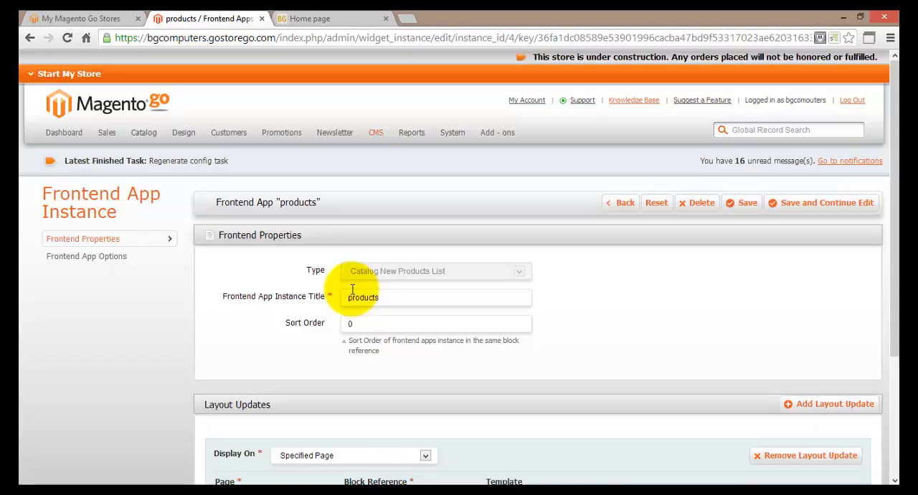
pyautogui.moveTo(376, 136)
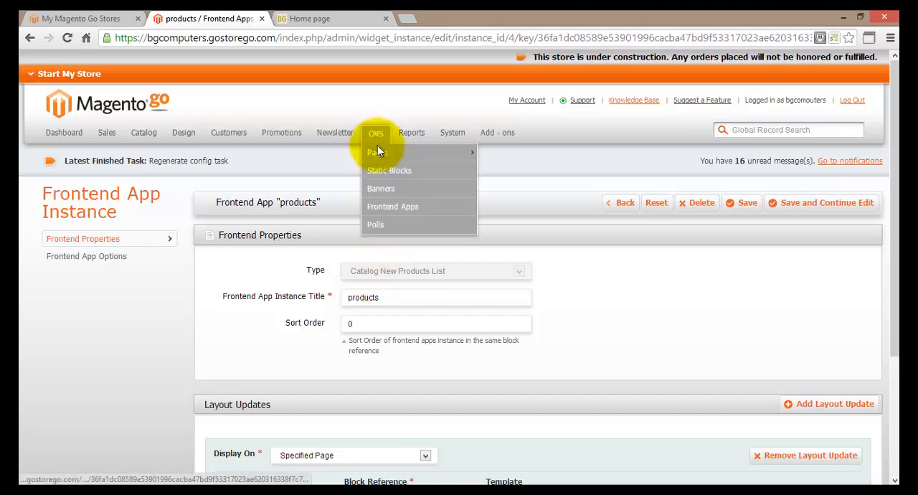
pyautogui.click(419, 210)
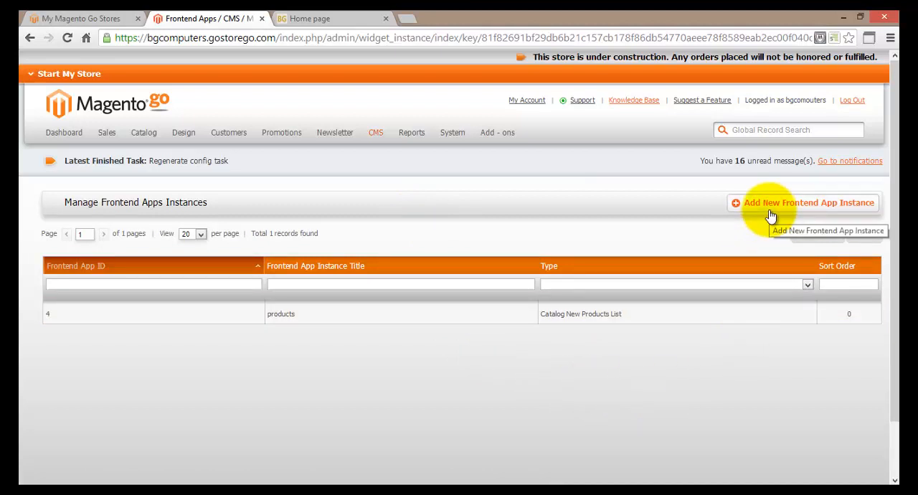
# Step: Start a new frontend app instance of type Catalog New Products List and continue to its properties
pyautogui.click(771, 215)
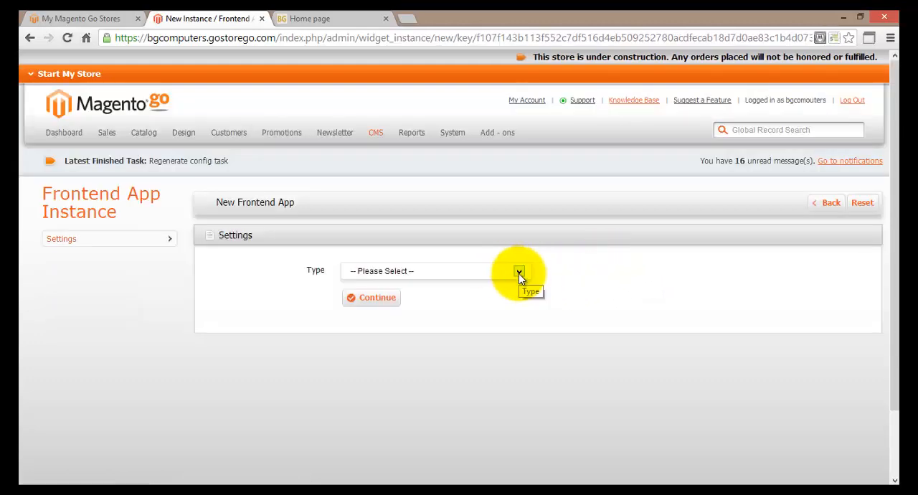
pyautogui.click(519, 273)
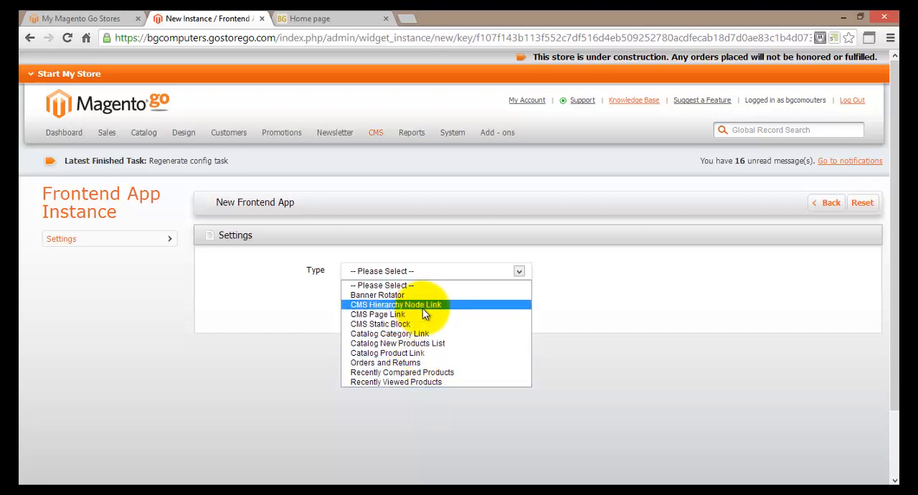
pyautogui.click(459, 348)
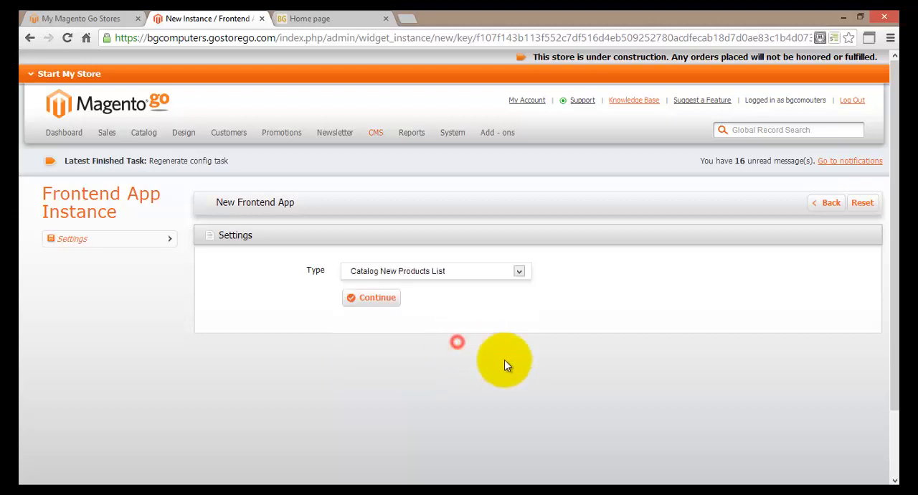
pyautogui.click(371, 304)
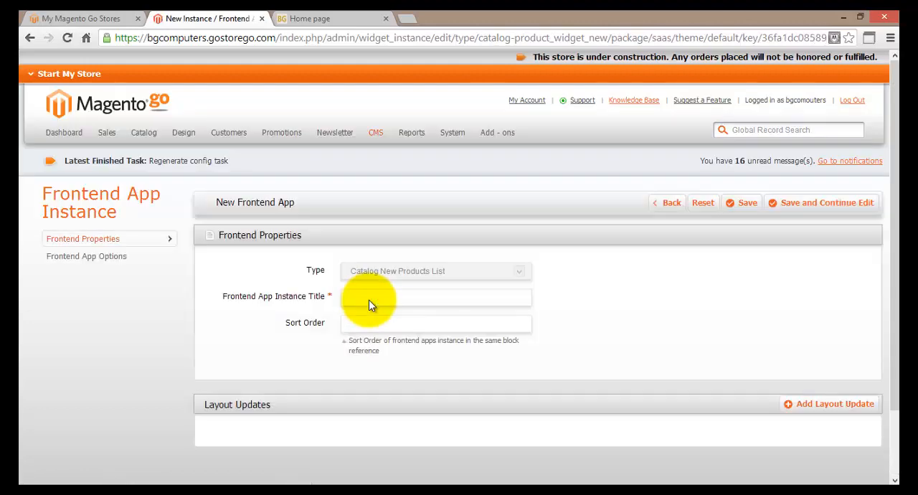
# Step: Add a layout update displayed on a Specified Page and set its page to CMS Home Page
pyautogui.scroll(-2, 252, 319)
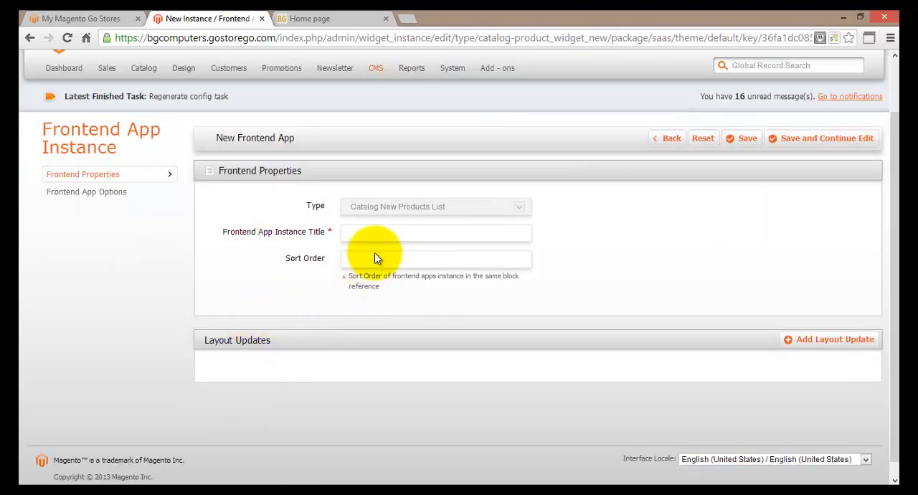
pyautogui.click(365, 233)
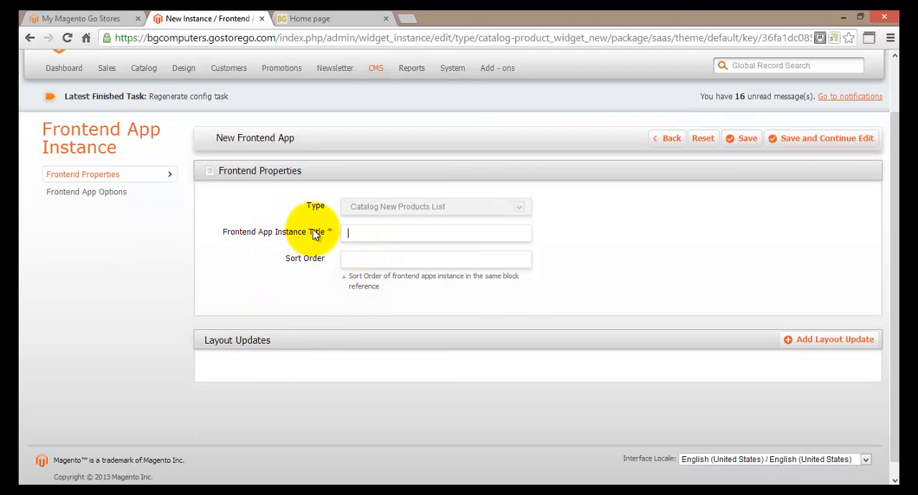
pyautogui.click(839, 340)
pyautogui.scroll(-2, 568, 380)
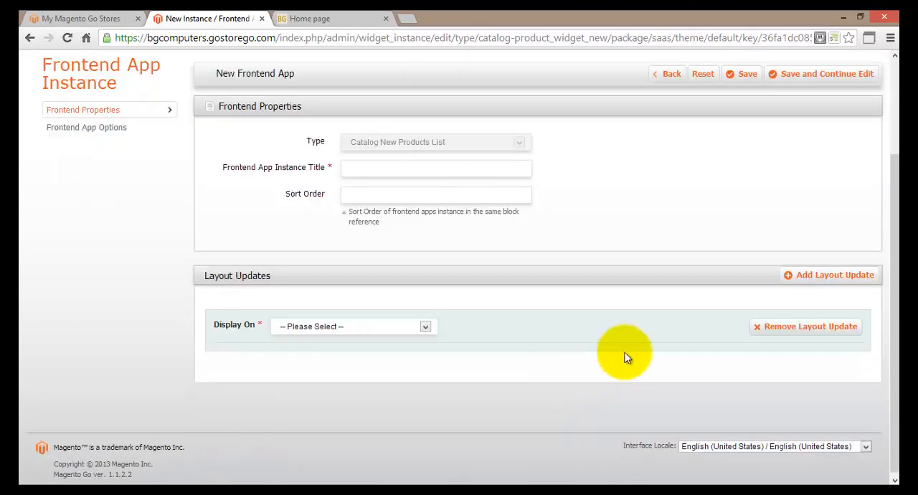
pyautogui.click(413, 334)
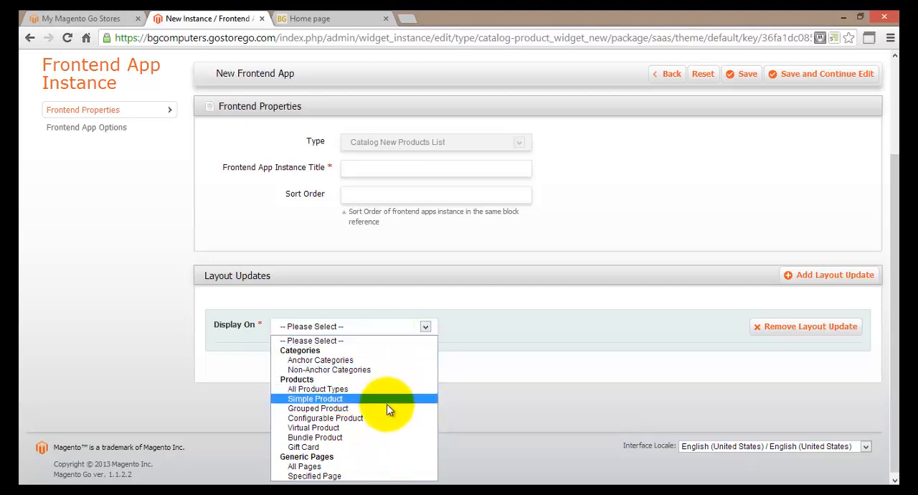
pyautogui.click(351, 475)
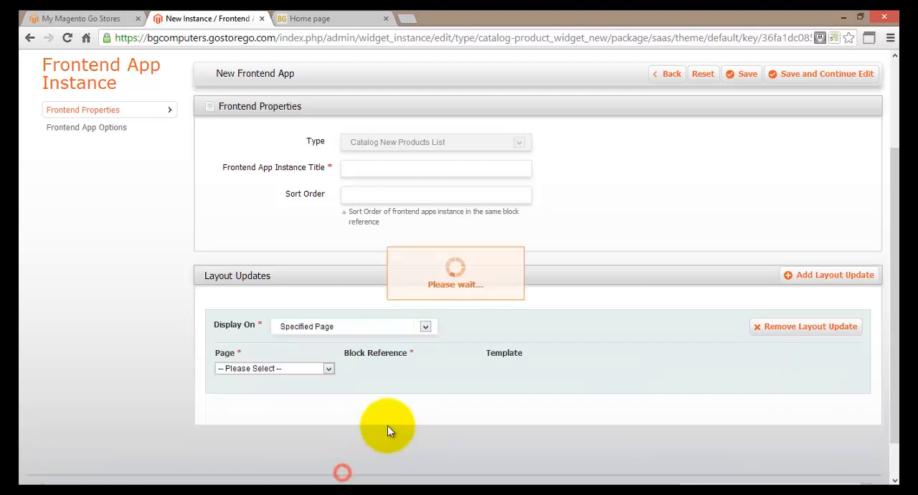
pyautogui.click(326, 370)
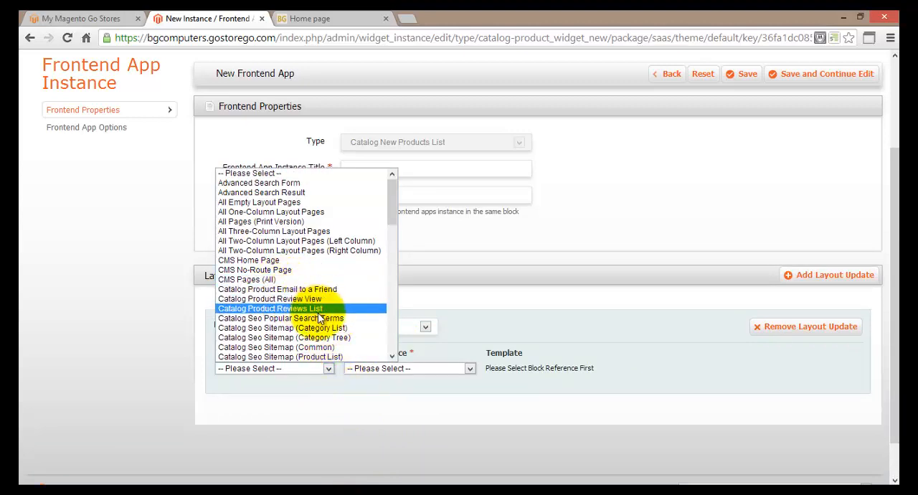
pyautogui.click(312, 259)
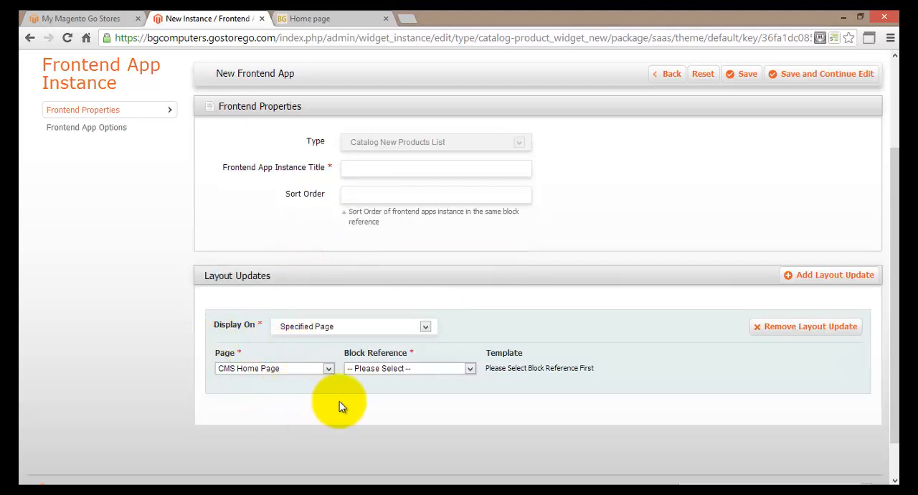
# Step: Set the layout update's block reference to Main Content Area and its template to New Products List Template
pyautogui.click(426, 368)
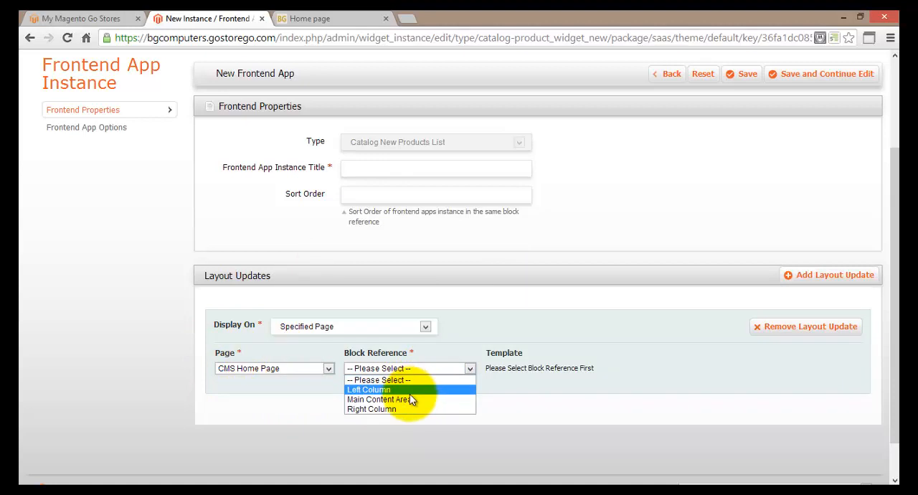
pyautogui.click(408, 400)
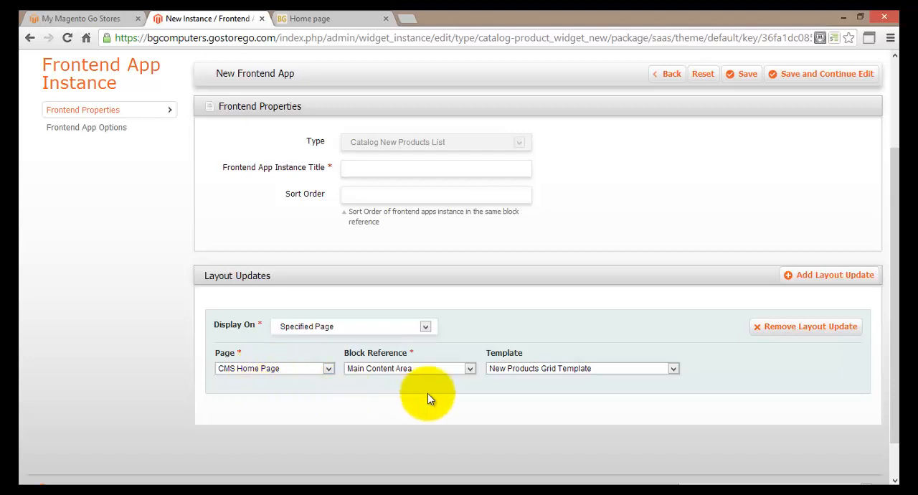
pyautogui.click(524, 369)
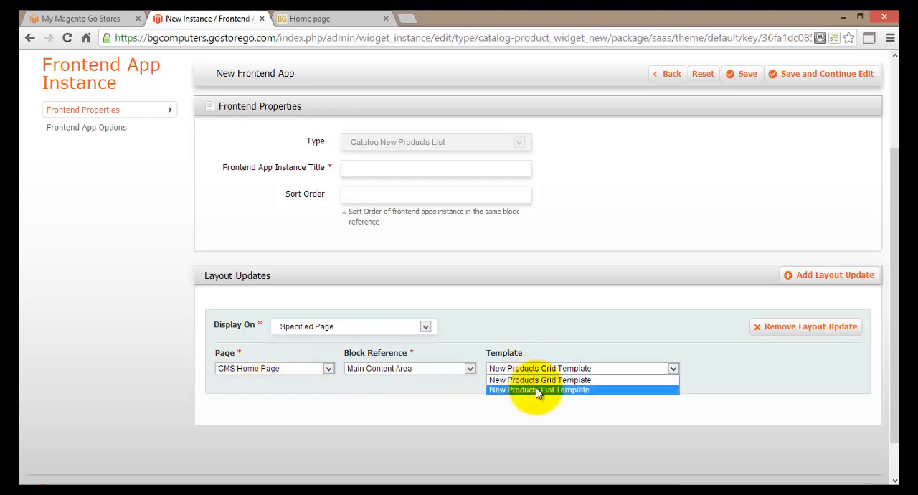
pyautogui.click(536, 390)
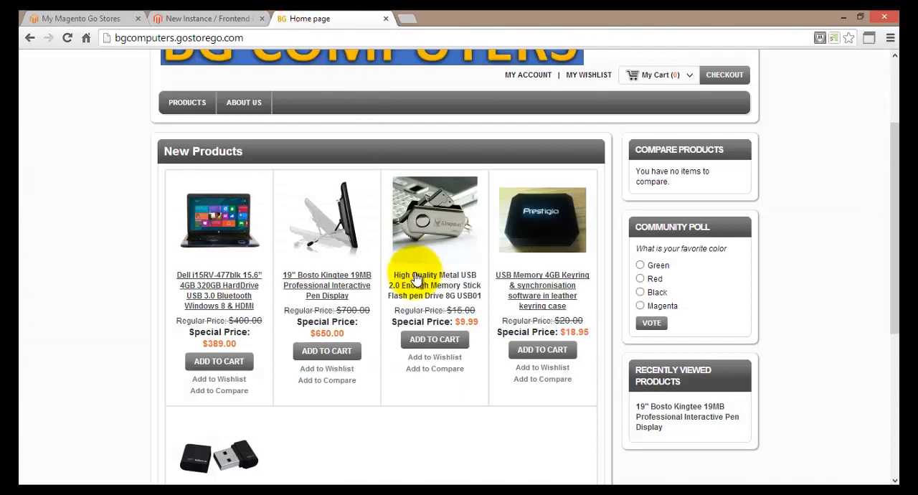
# Step: Review the New Products section in the main content area of the BG Computers storefront home page
pyautogui.scroll(2, 413, 273)
pyautogui.scroll(-2, 413, 273)
pyautogui.scroll(-4, 414, 278)
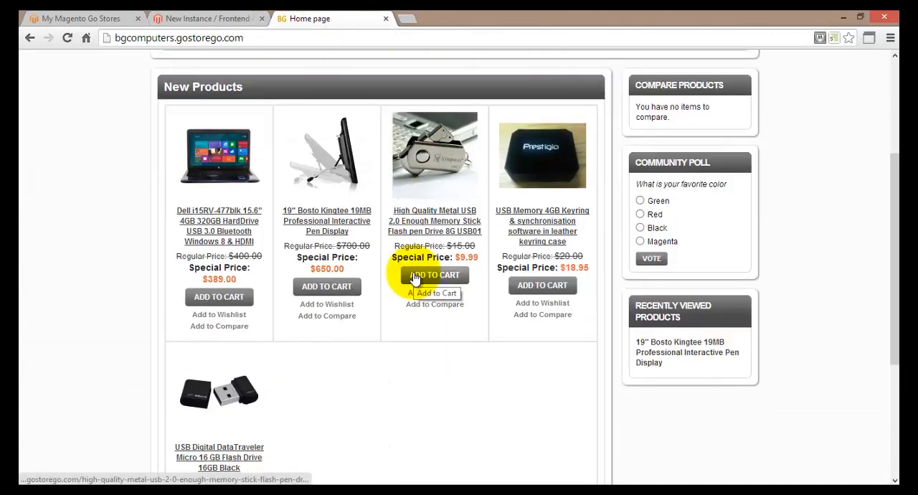
pyautogui.scroll(4, 414, 277)
pyautogui.scroll(2, 414, 277)
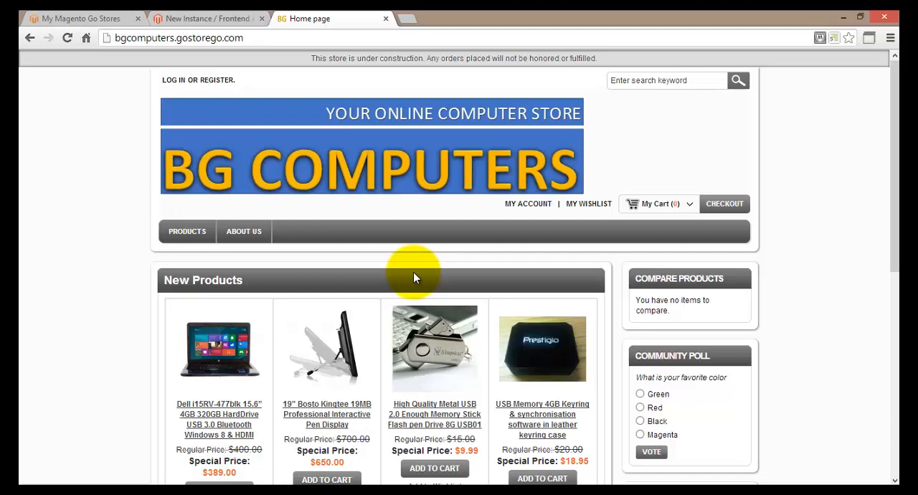
pyautogui.scroll(-1, 414, 278)
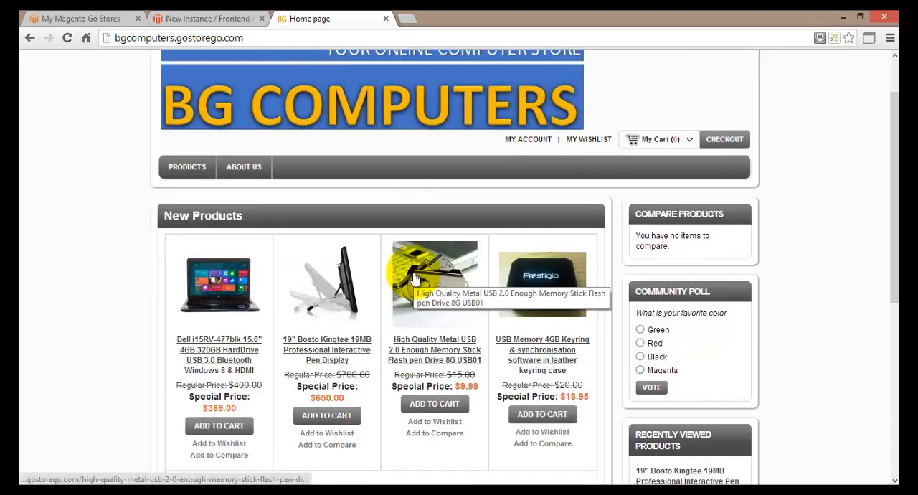
pyautogui.scroll(-1, 414, 277)
pyautogui.scroll(1, 414, 277)
pyautogui.scroll(1, 413, 272)
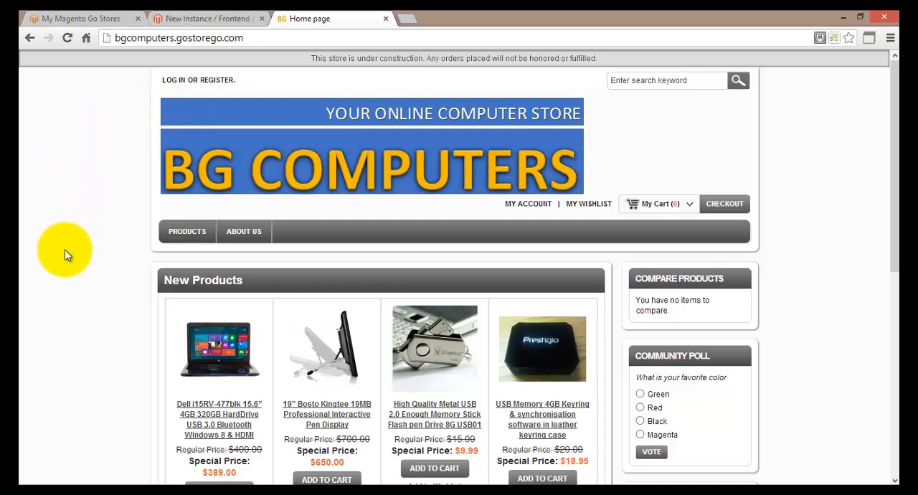
pyautogui.scroll(-1, 65, 256)
pyautogui.scroll(-2, 66, 255)
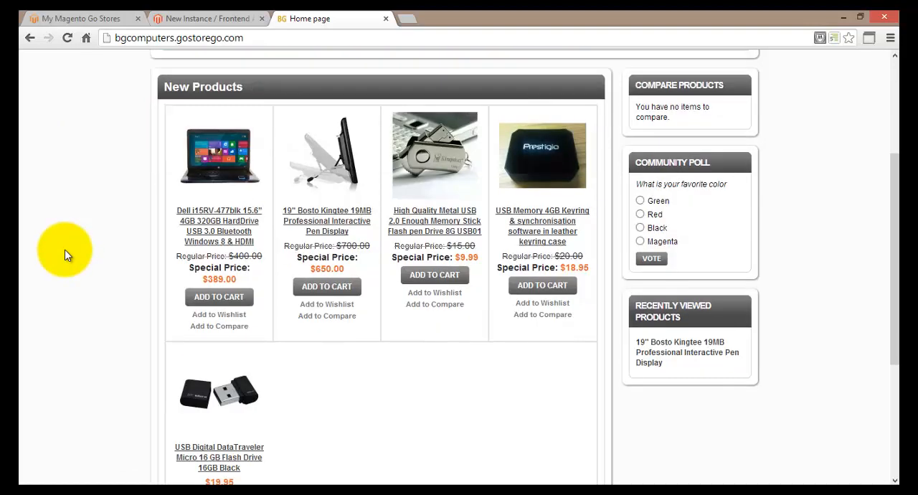
pyautogui.scroll(3, 65, 255)
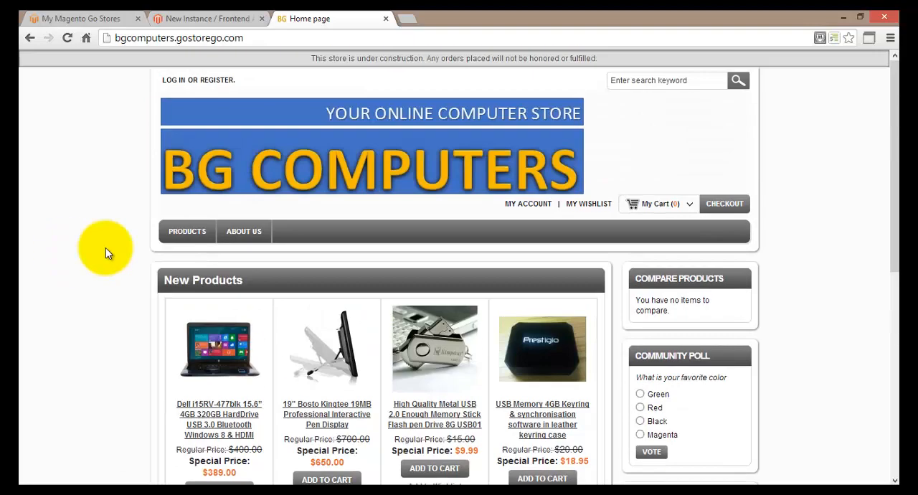
pyautogui.scroll(-1, 101, 266)
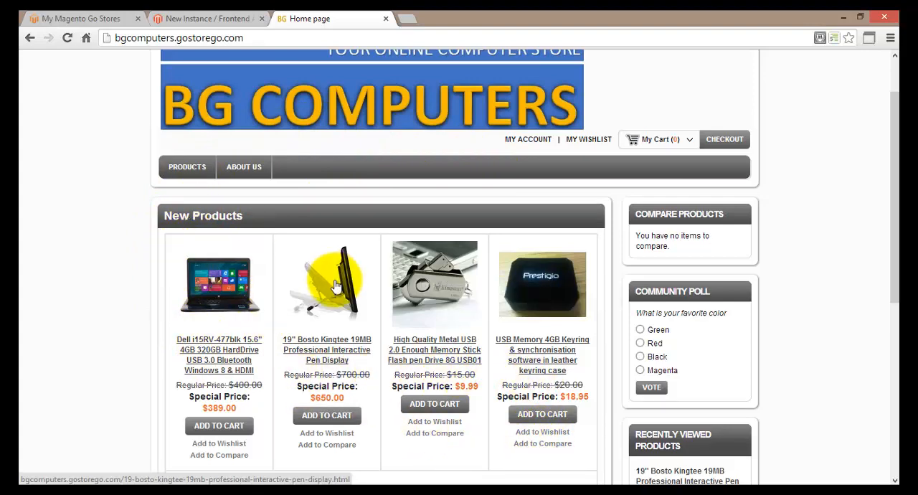
pyautogui.scroll(-2, 387, 314)
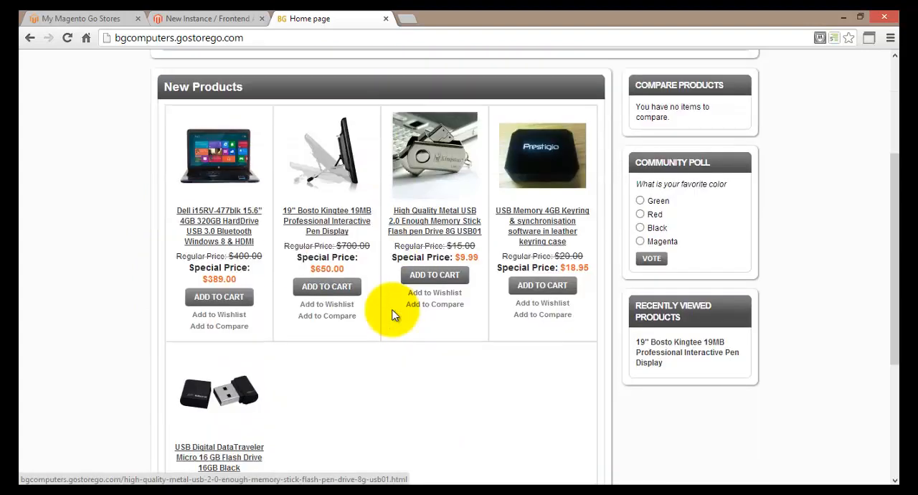